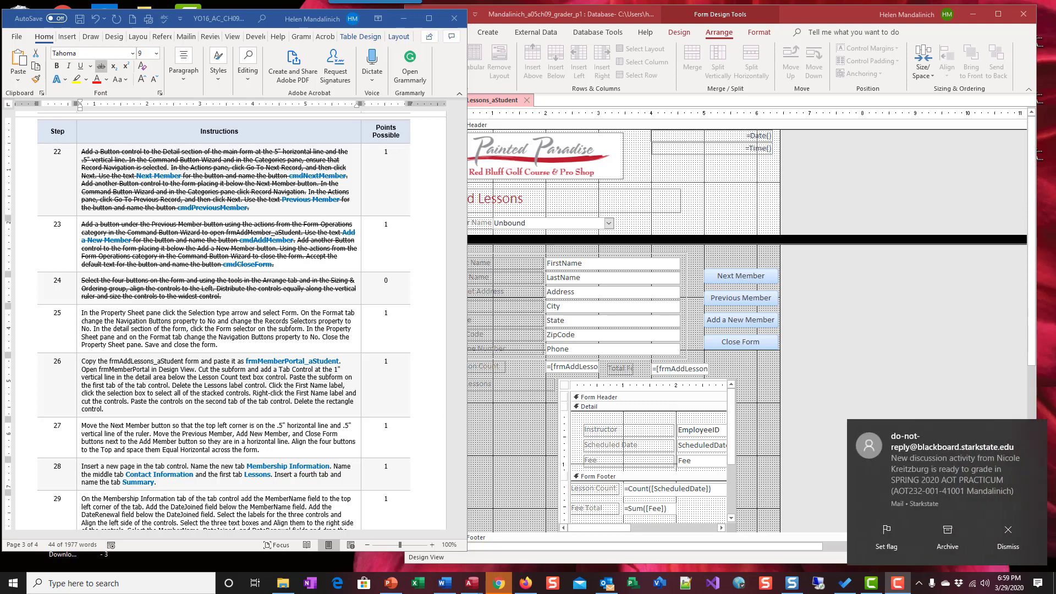
# - Dismiss the mail, Blackboard and Outlook notification toasts
pyautogui.click(1008, 532)
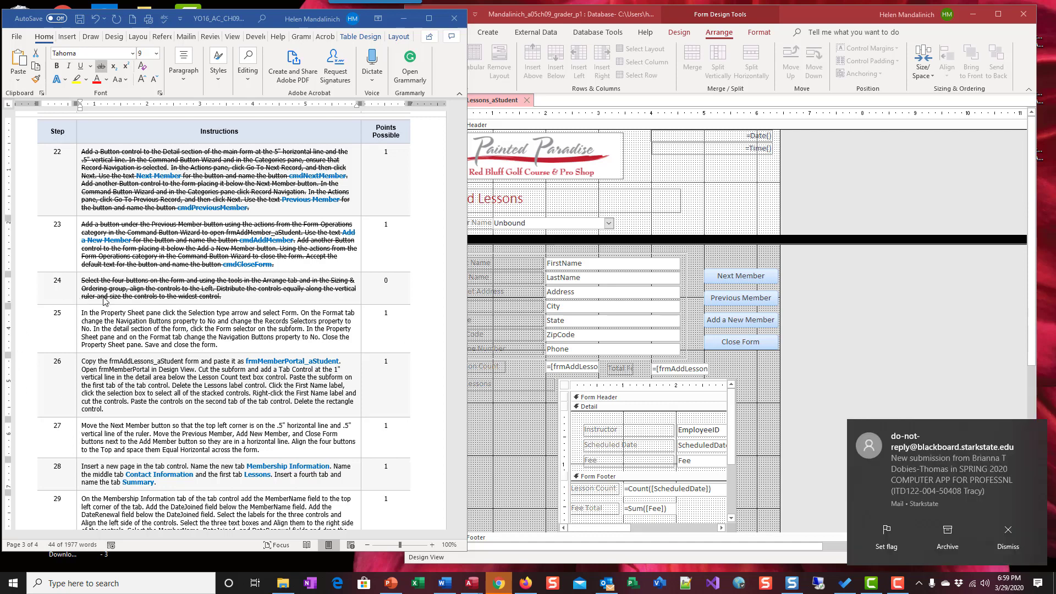
pyautogui.click(993, 527)
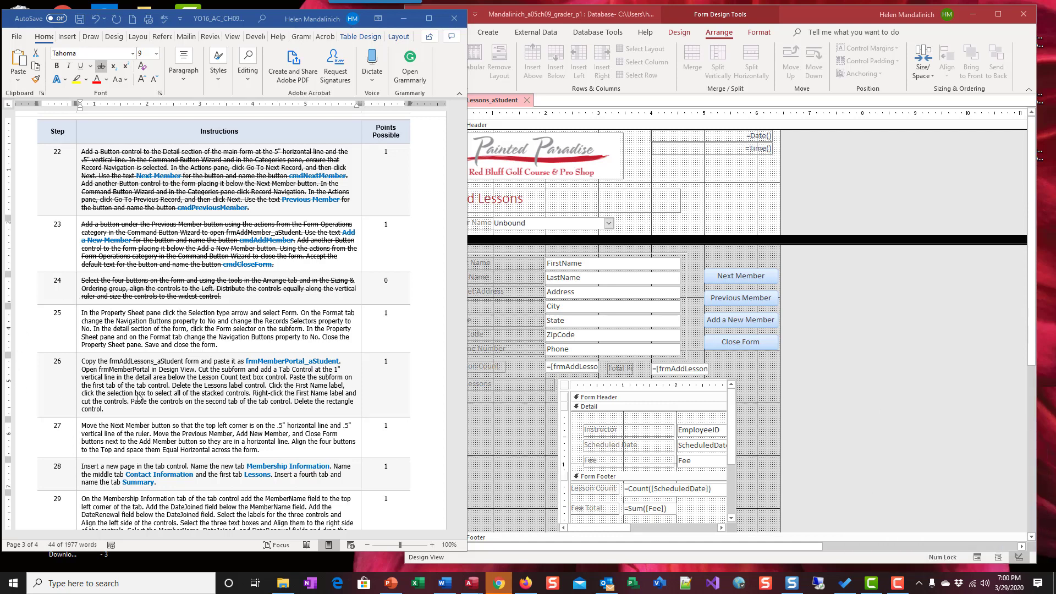
pyautogui.click(1034, 476)
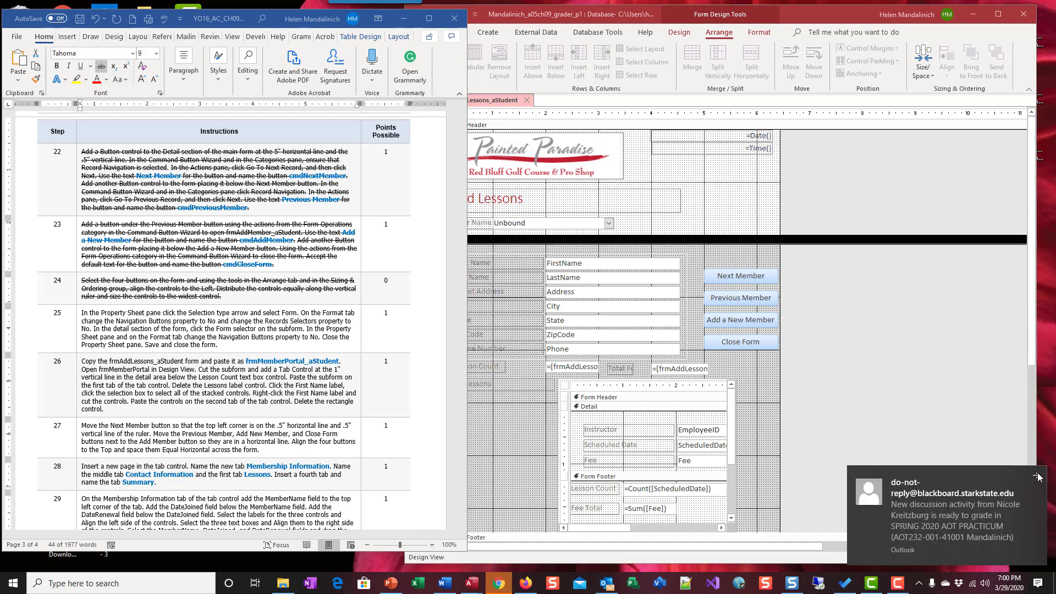
pyautogui.click(1038, 476)
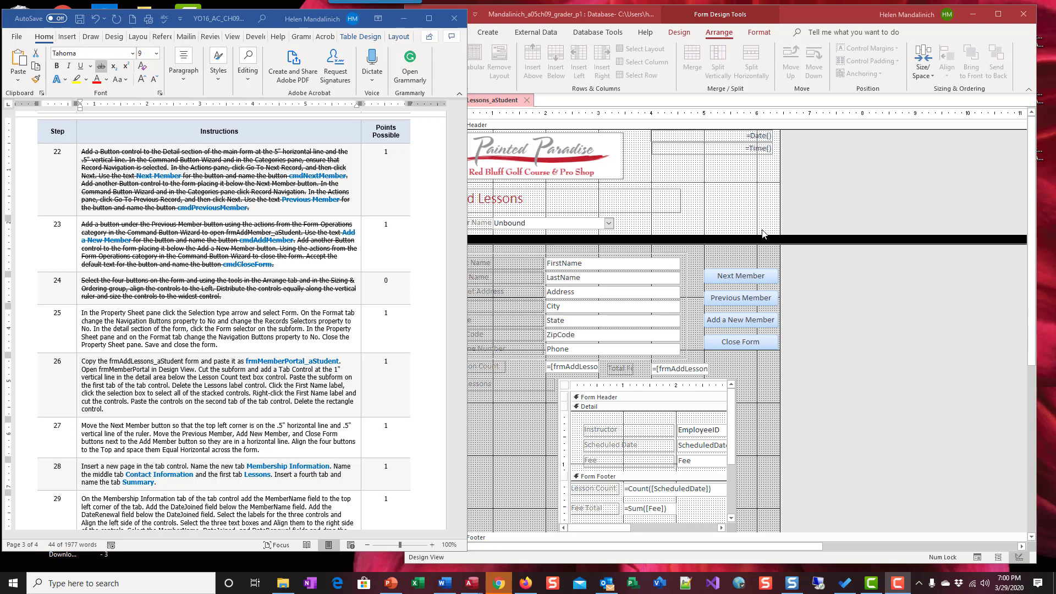
# - Open the Property Sheet for frmAddLessons_aStudent with Form chosen as the selection type
pyautogui.click(677, 36)
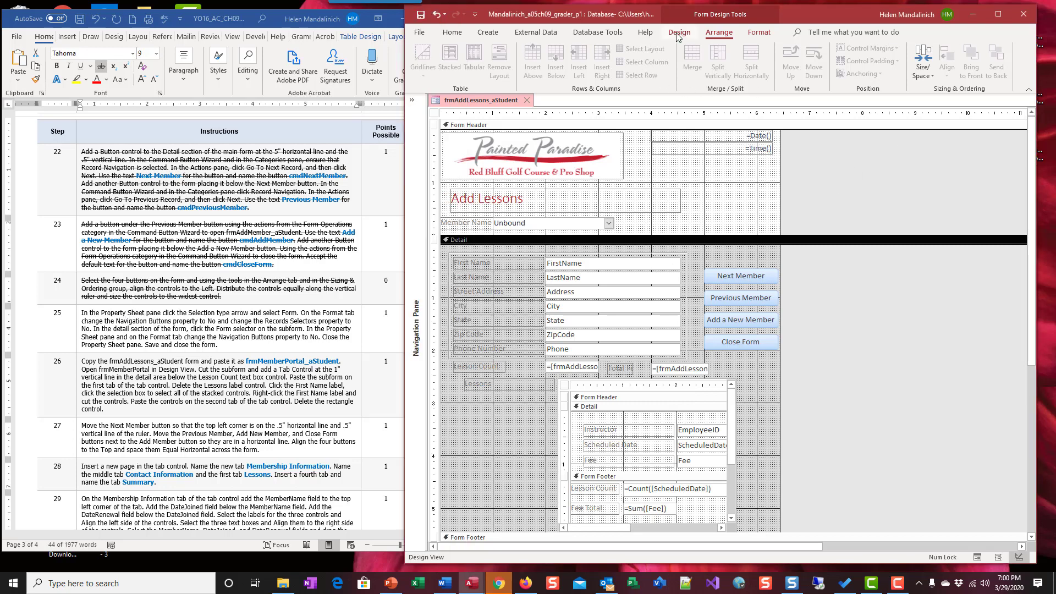
pyautogui.click(678, 33)
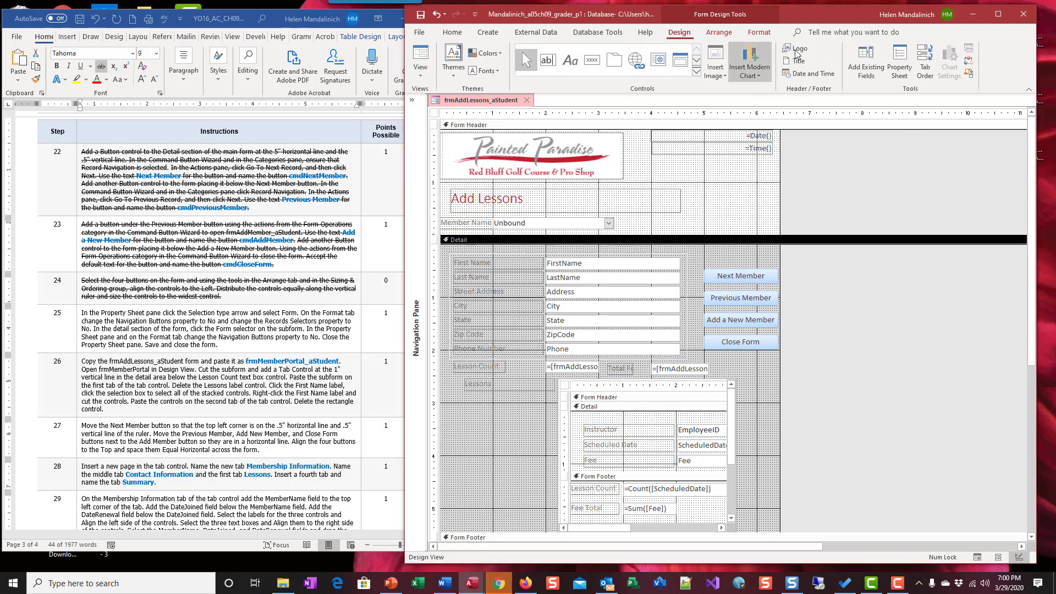
pyautogui.click(901, 67)
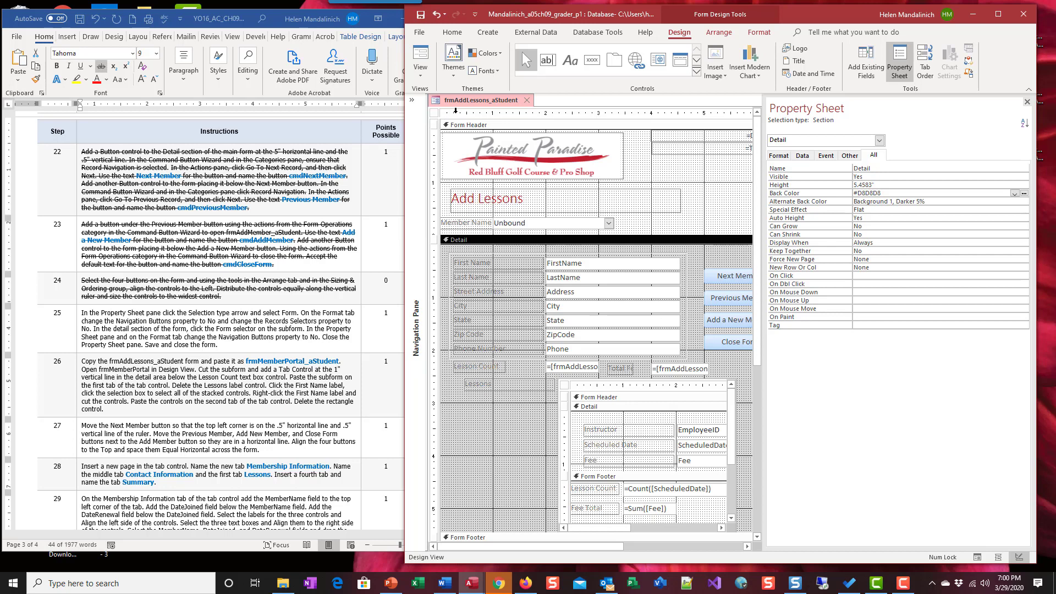
pyautogui.click(434, 114)
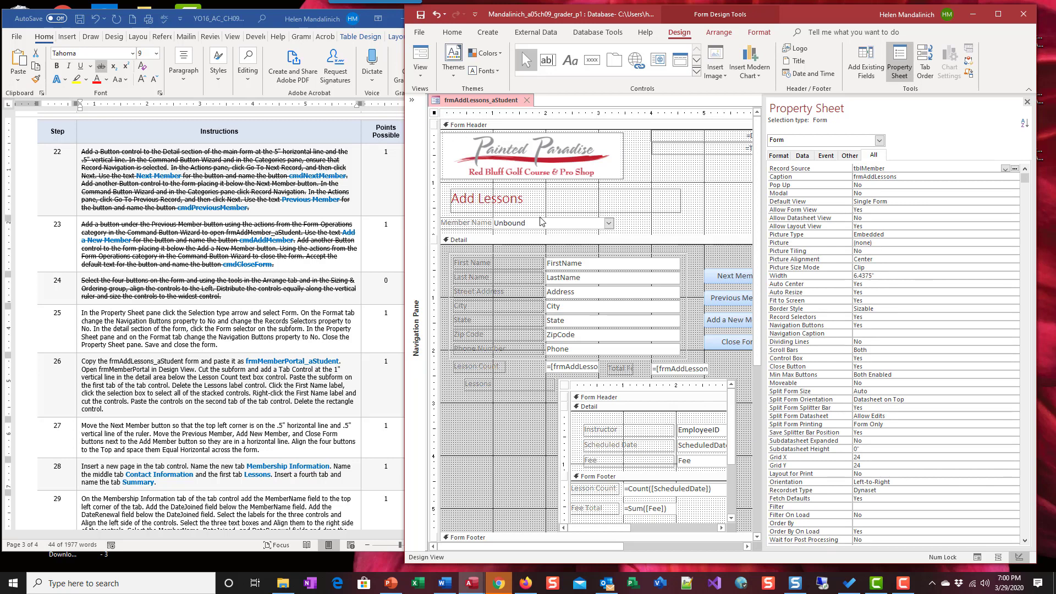
pyautogui.click(880, 141)
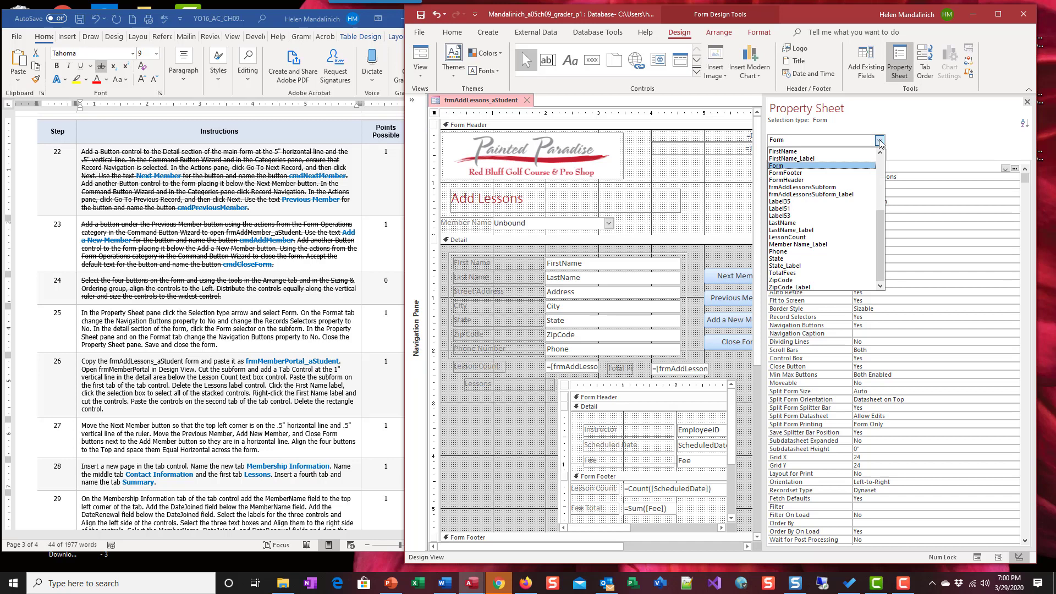
pyautogui.click(879, 141)
pyautogui.click(879, 140)
pyautogui.click(879, 140)
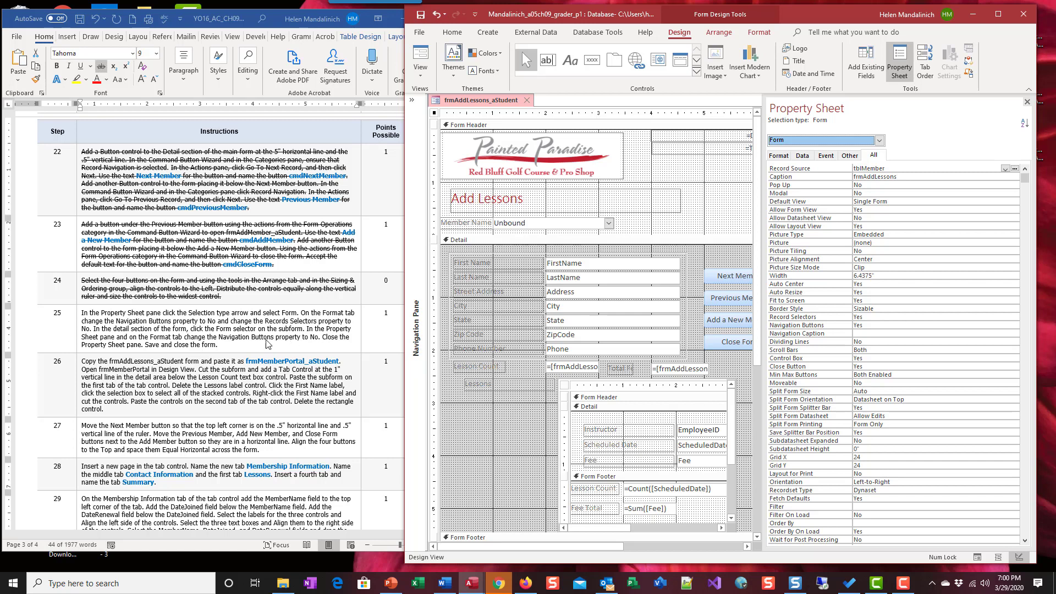
# - Strike through step 25's first sentence in Word, then show the Property Sheet's Format tab
pyautogui.scroll(-1, 303, 338)
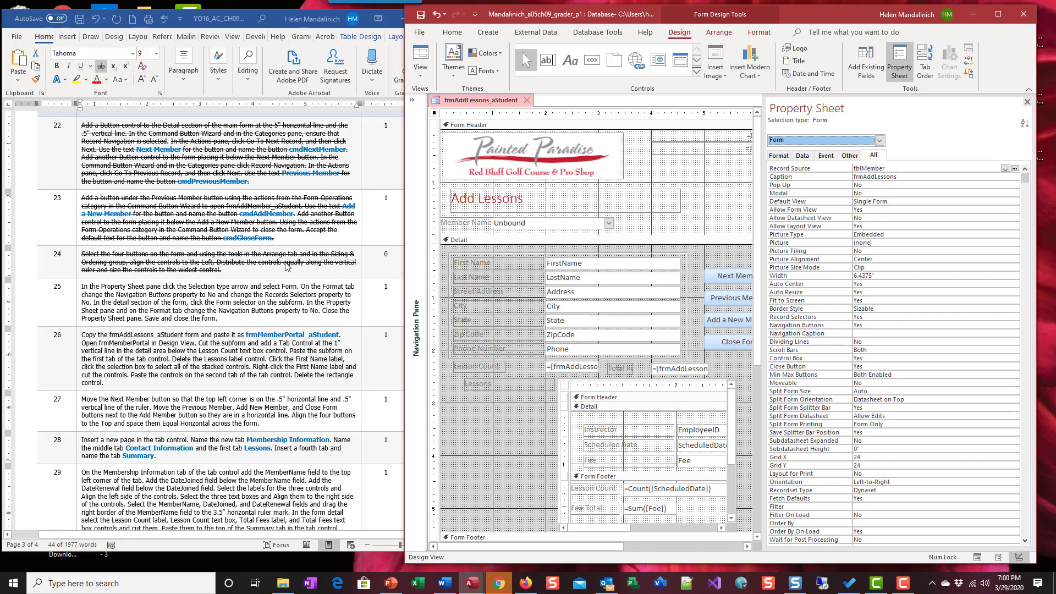
pyautogui.moveTo(303, 289); pyautogui.dragTo(80, 283)
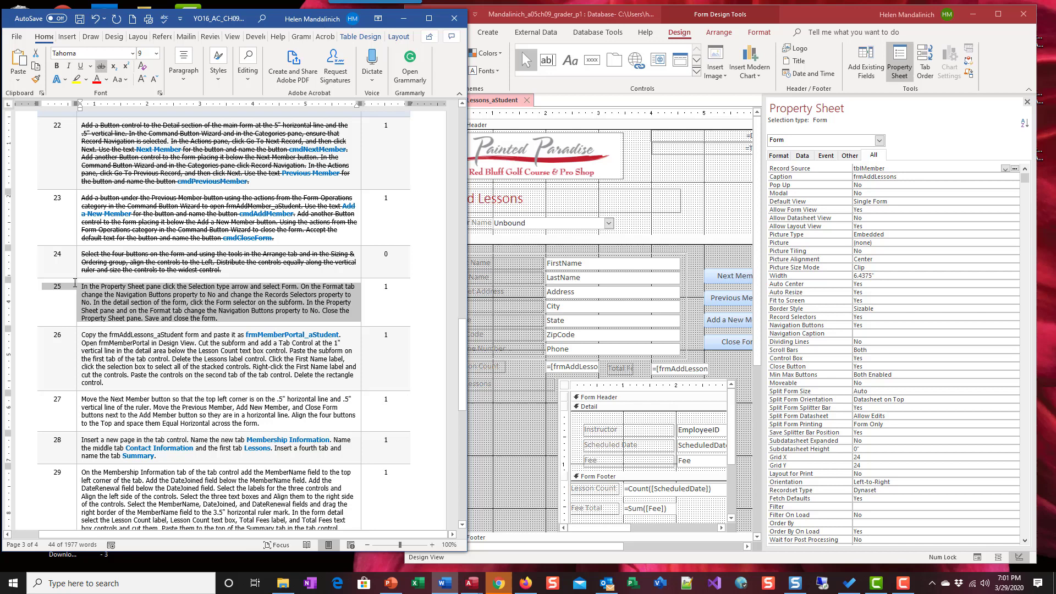
pyautogui.click(301, 288)
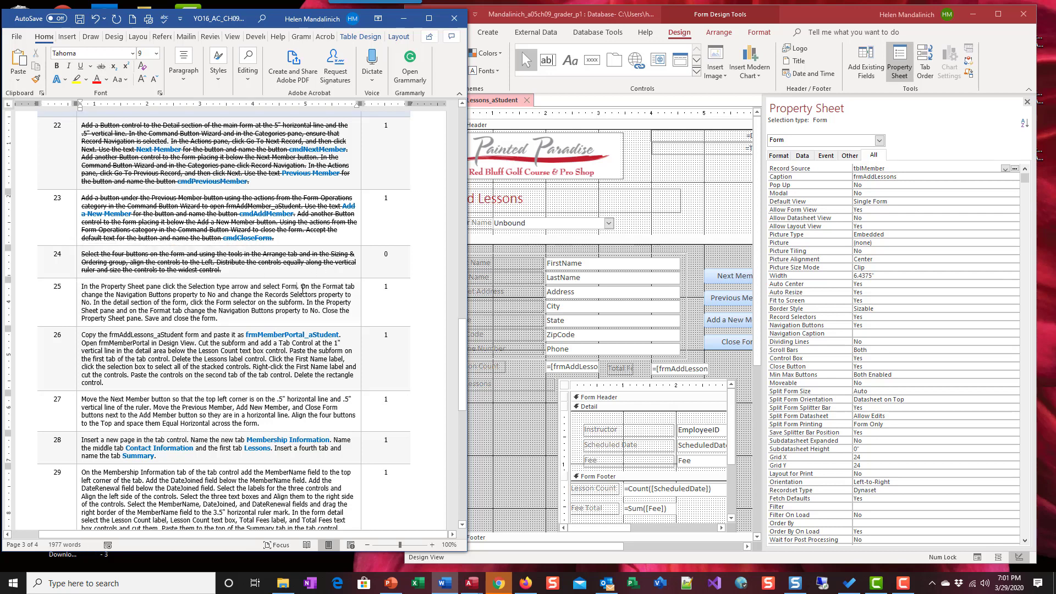
pyautogui.moveTo(279, 287); pyautogui.dragTo(81, 286)
pyautogui.click(270, 282)
pyautogui.click(100, 66)
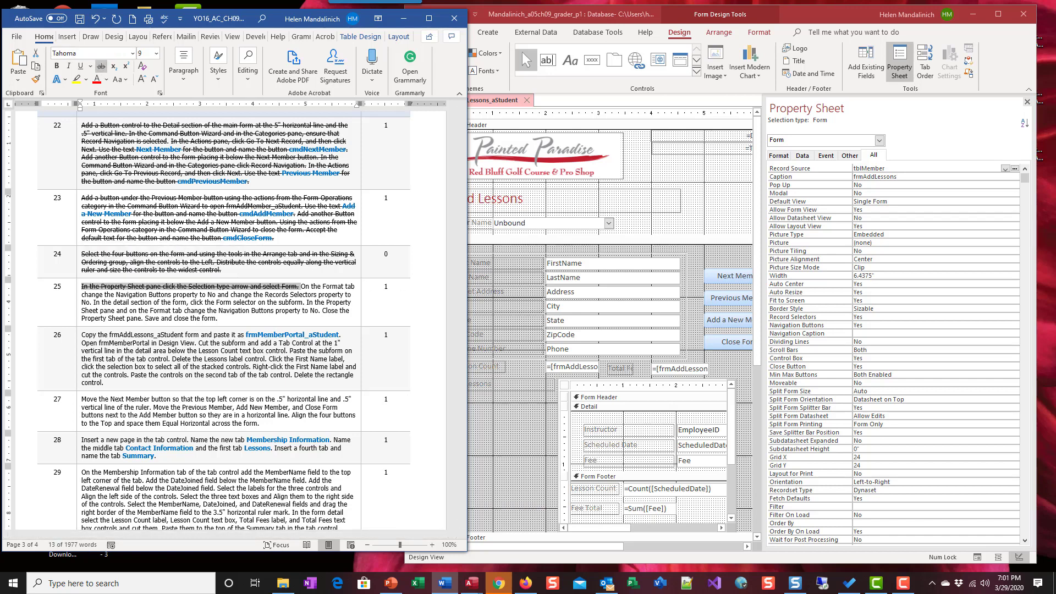
pyautogui.click(785, 160)
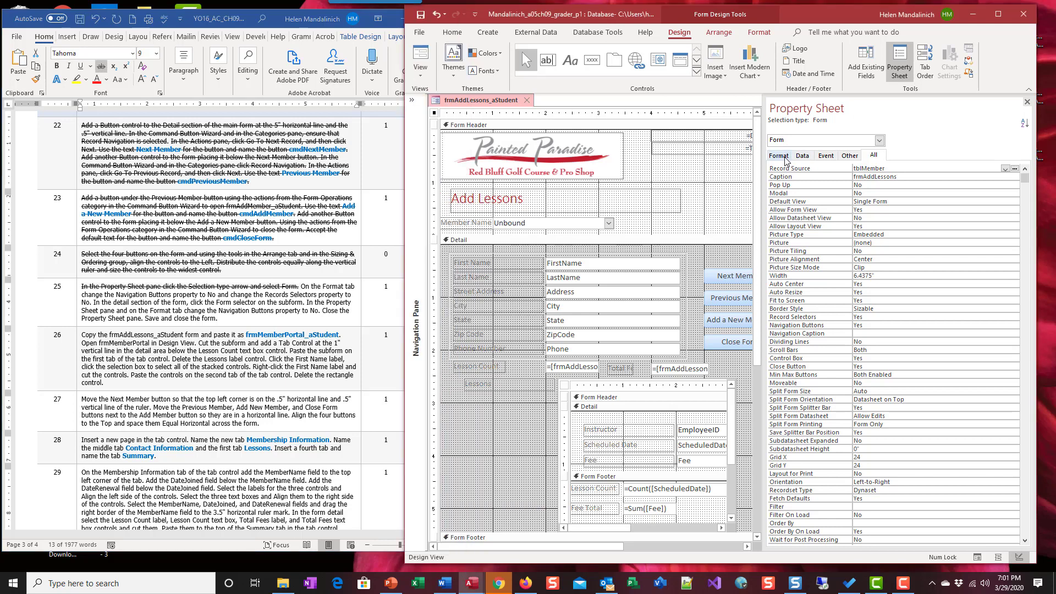
pyautogui.click(784, 159)
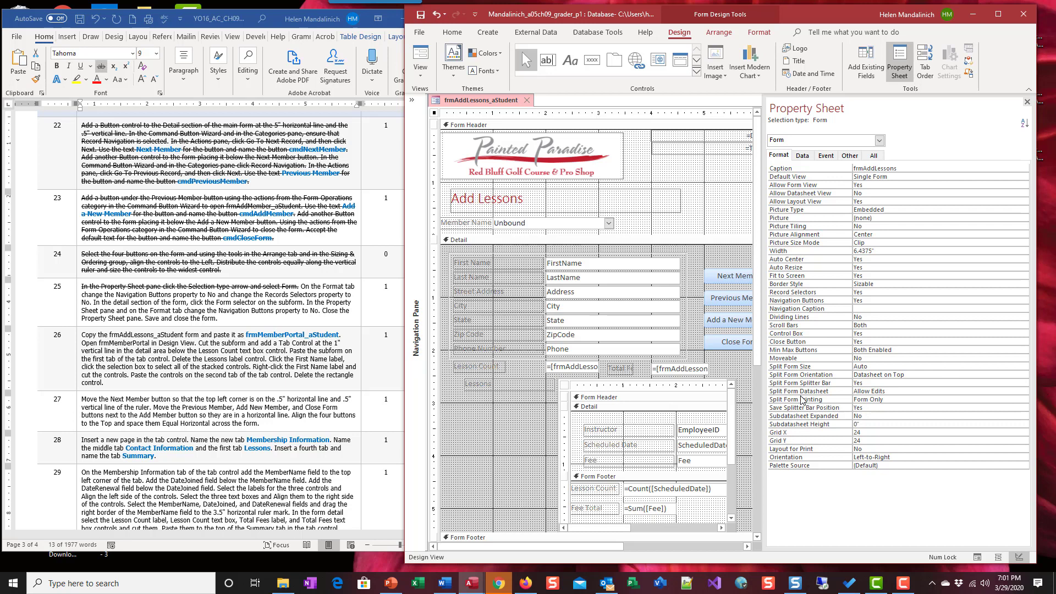
pyautogui.click(420, 57)
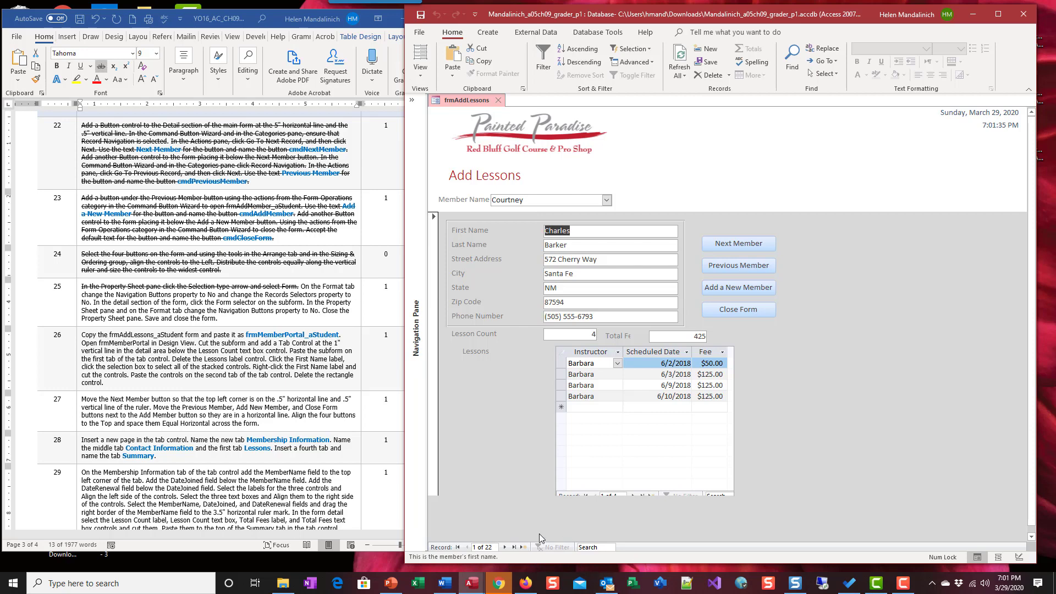
pyautogui.click(420, 58)
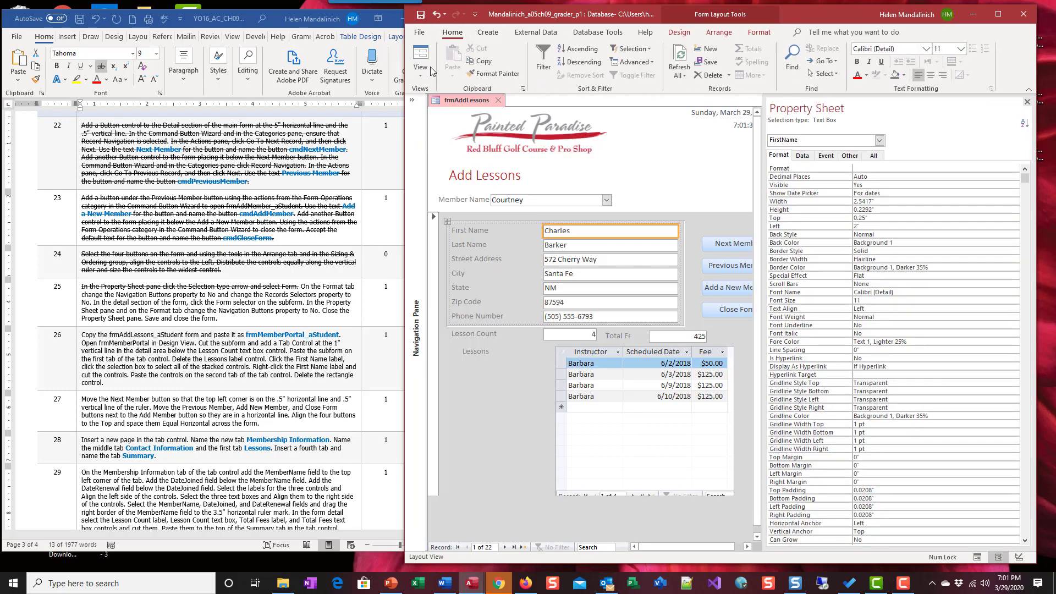
pyautogui.click(416, 72)
pyautogui.click(443, 151)
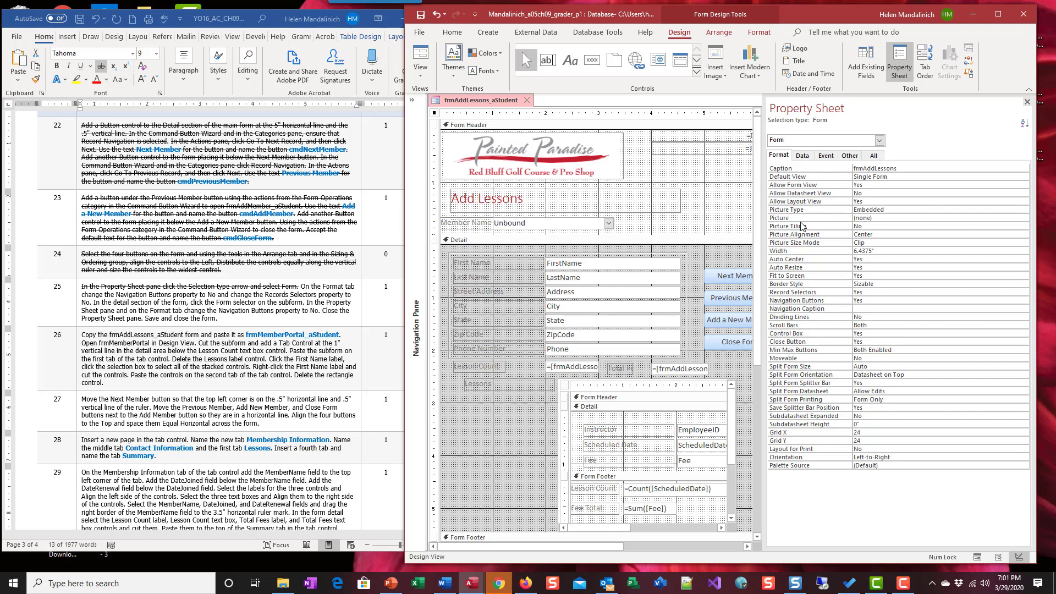
# - Set Navigation Buttons and Record Selectors to No, then strike that sentence through in Word
pyautogui.click(863, 302)
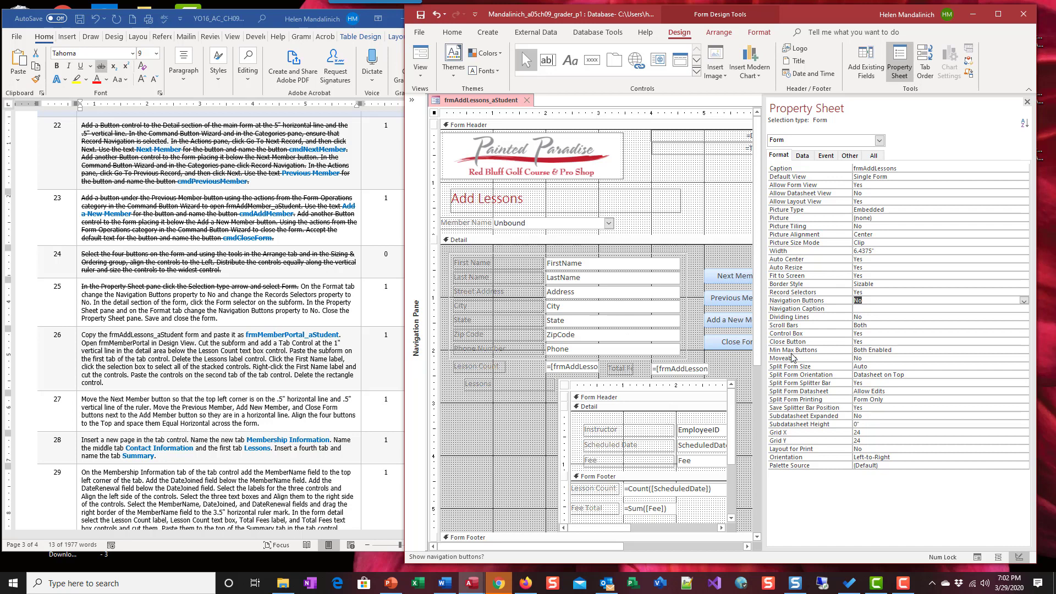
pyautogui.doubleClick(860, 292)
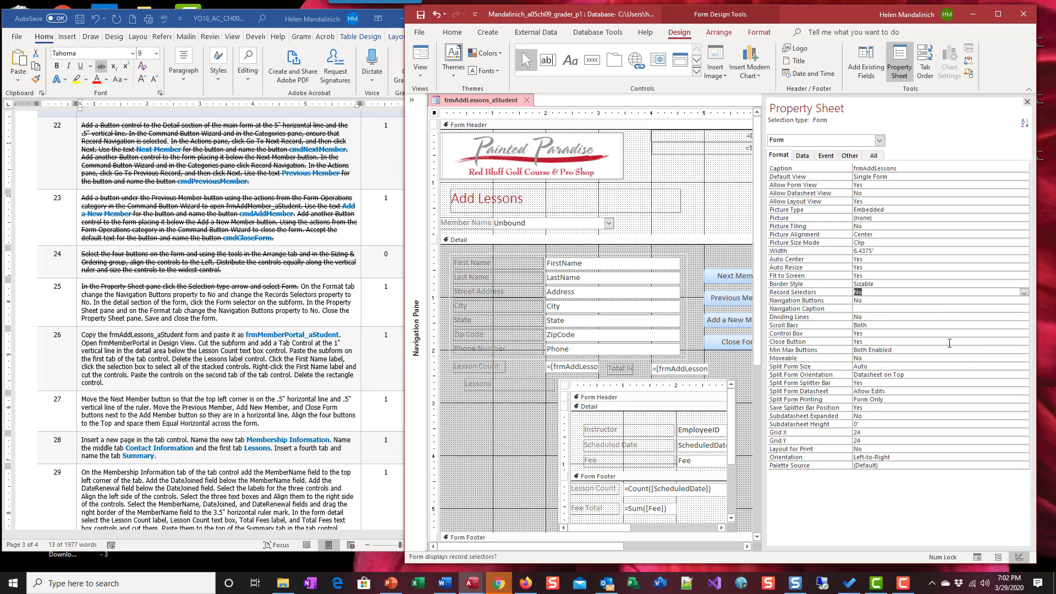
pyautogui.click(218, 299)
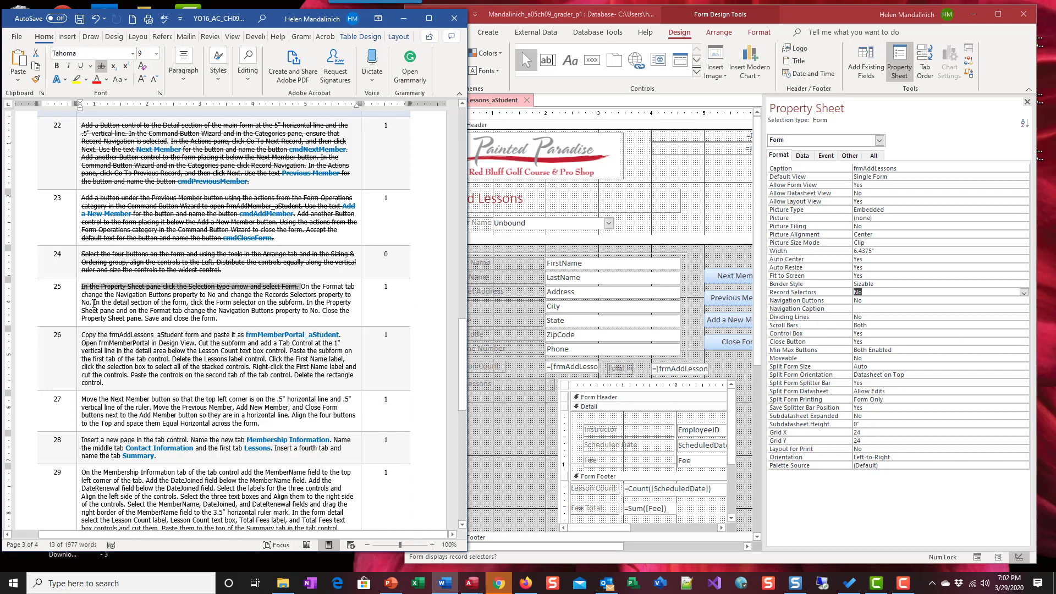
pyautogui.moveTo(94, 302); pyautogui.dragTo(304, 282)
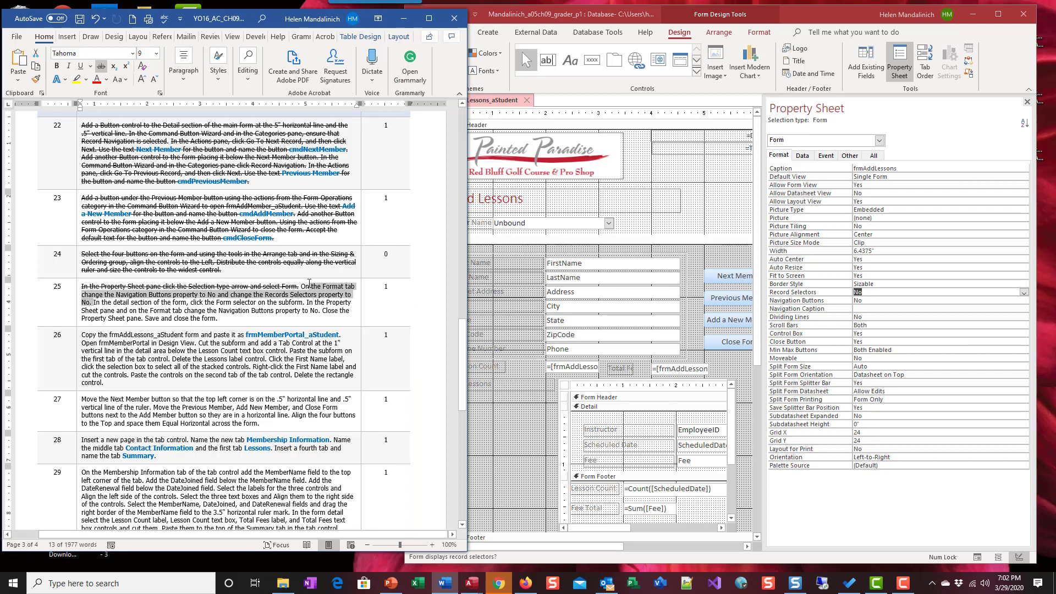
pyautogui.click(101, 65)
pyautogui.click(297, 160)
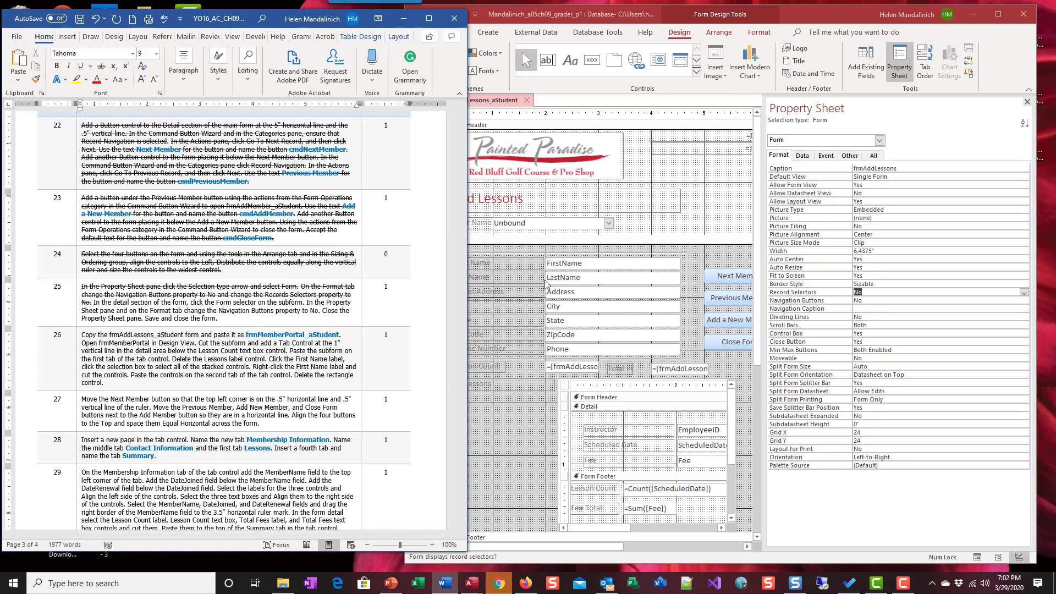
pyautogui.click(556, 242)
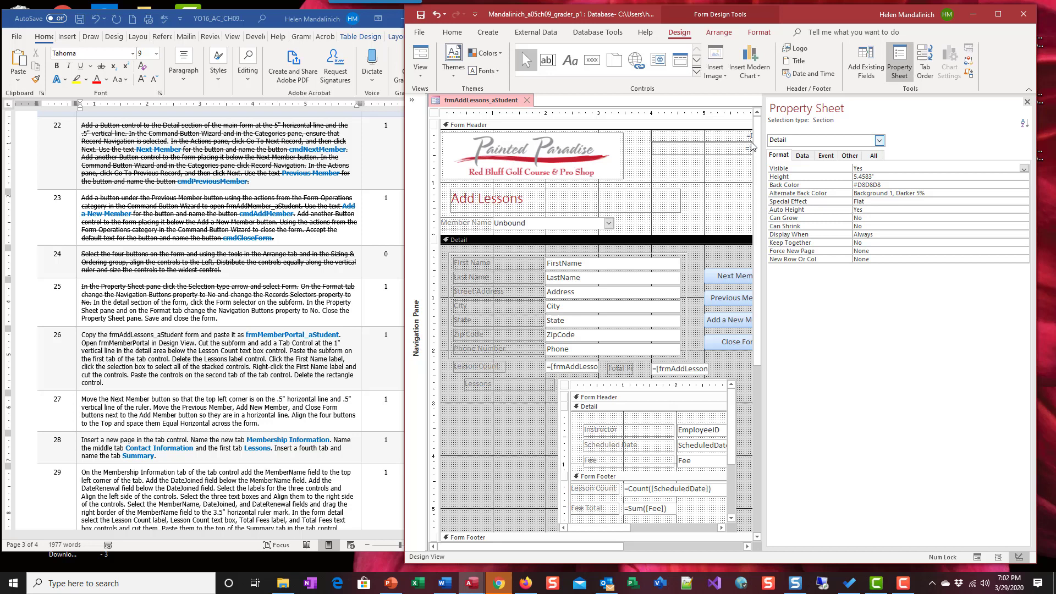
pyautogui.click(880, 142)
pyautogui.click(879, 142)
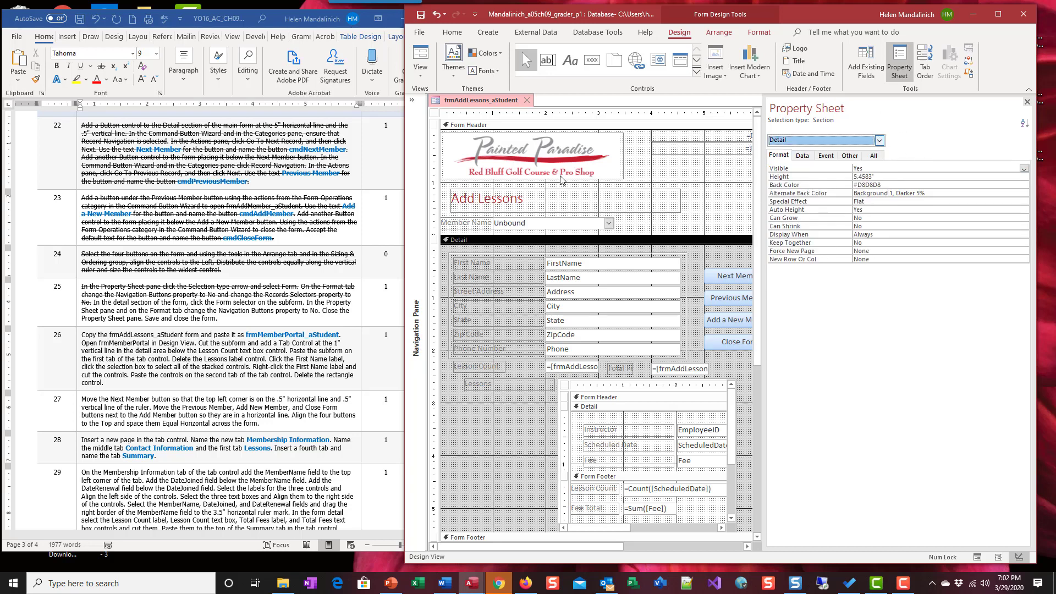
pyautogui.click(476, 242)
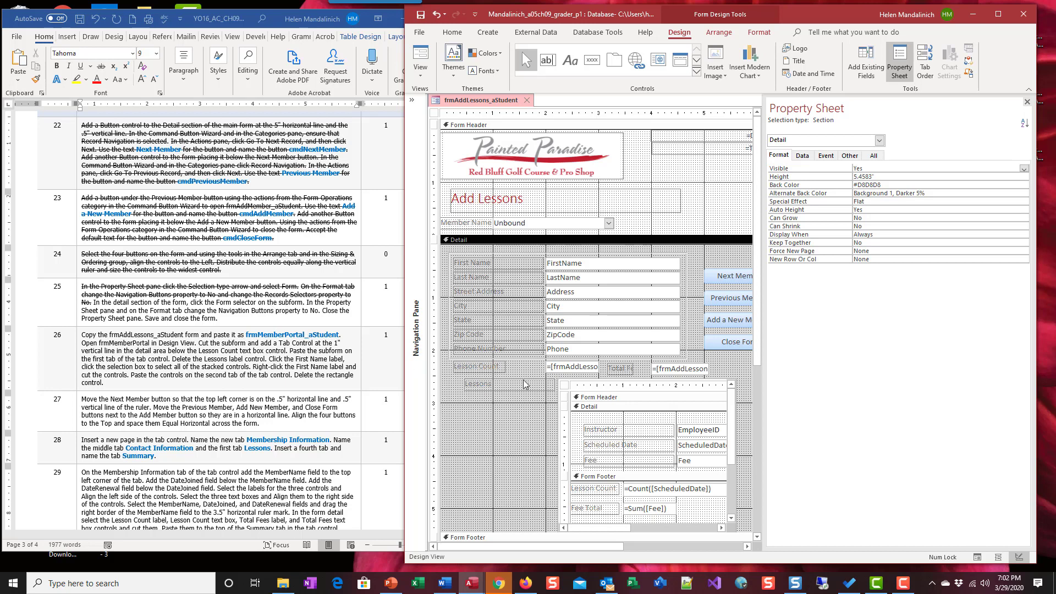
pyautogui.click(565, 392)
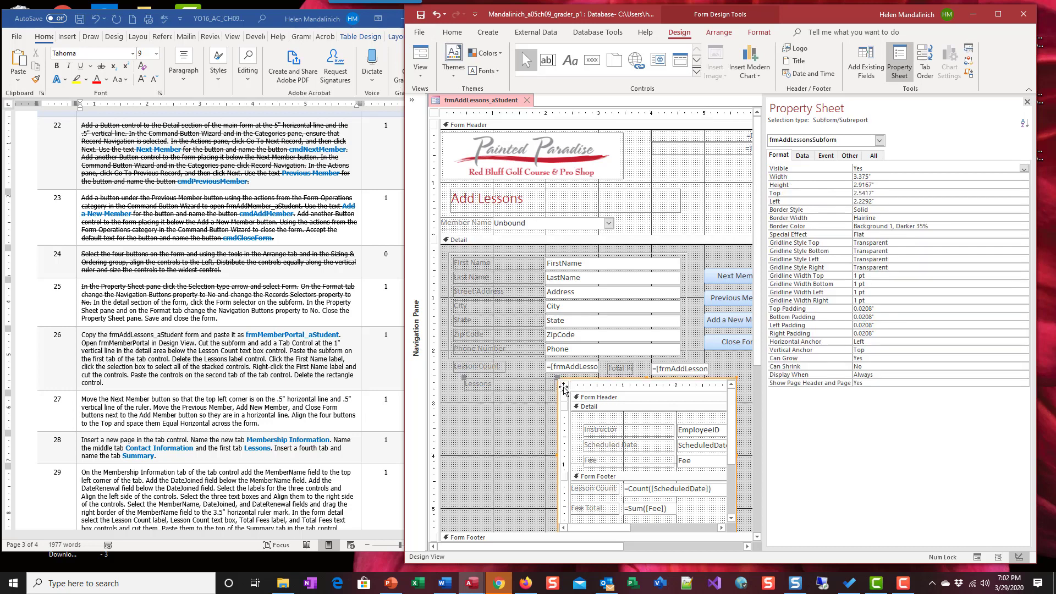
pyautogui.click(564, 385)
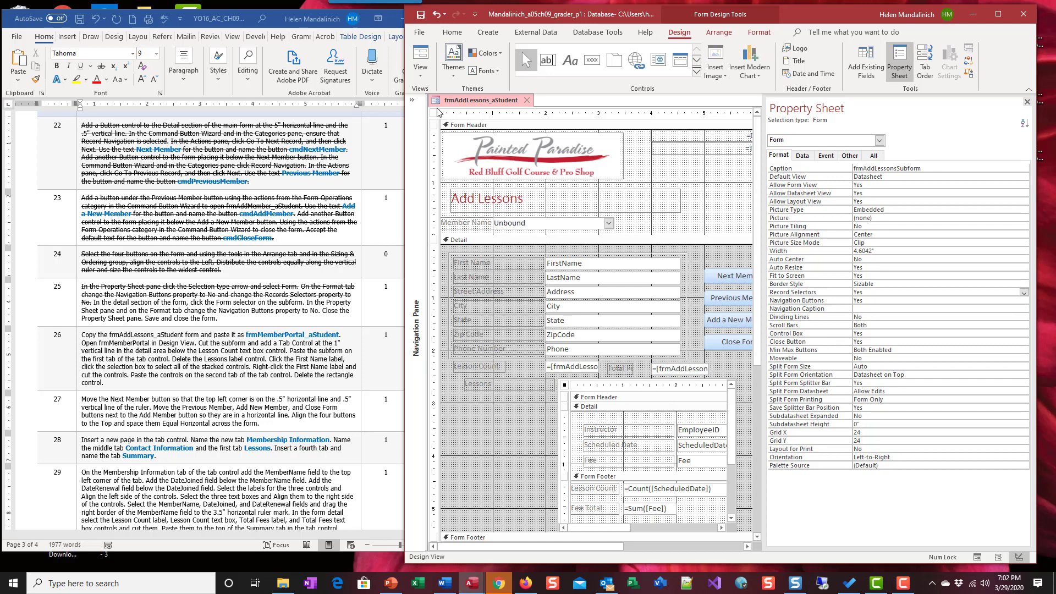
# - Set the lessons subform's Navigation Buttons property to No
pyautogui.click(519, 423)
pyautogui.click(572, 387)
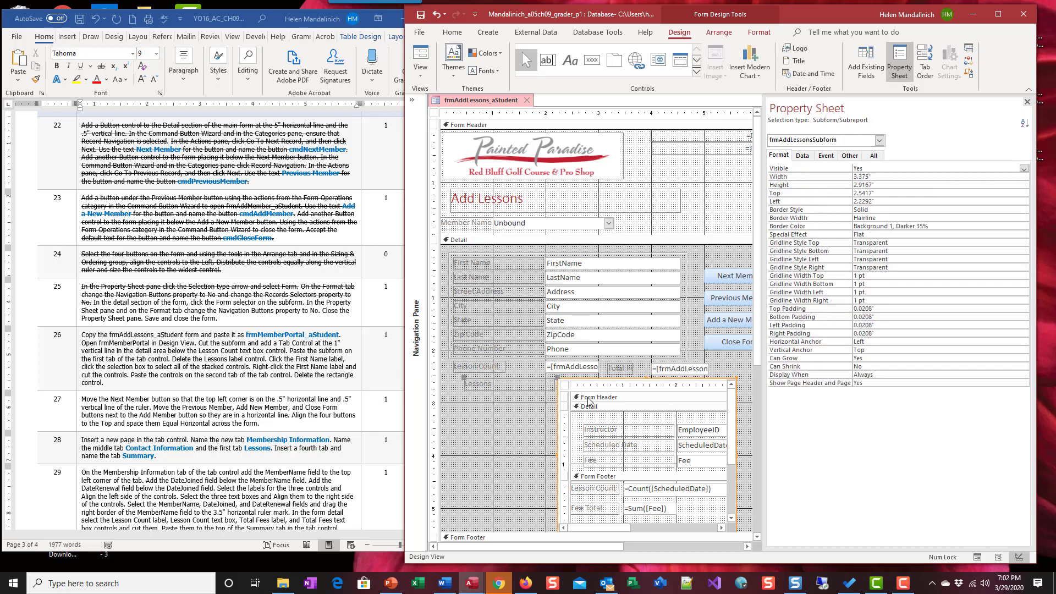
pyautogui.click(565, 386)
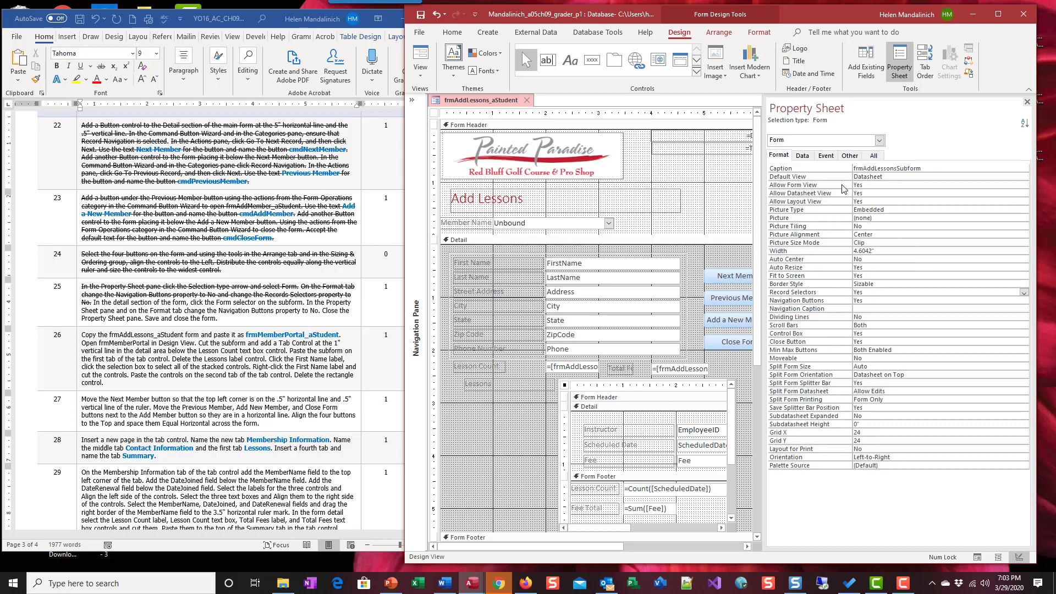
pyautogui.doubleClick(861, 300)
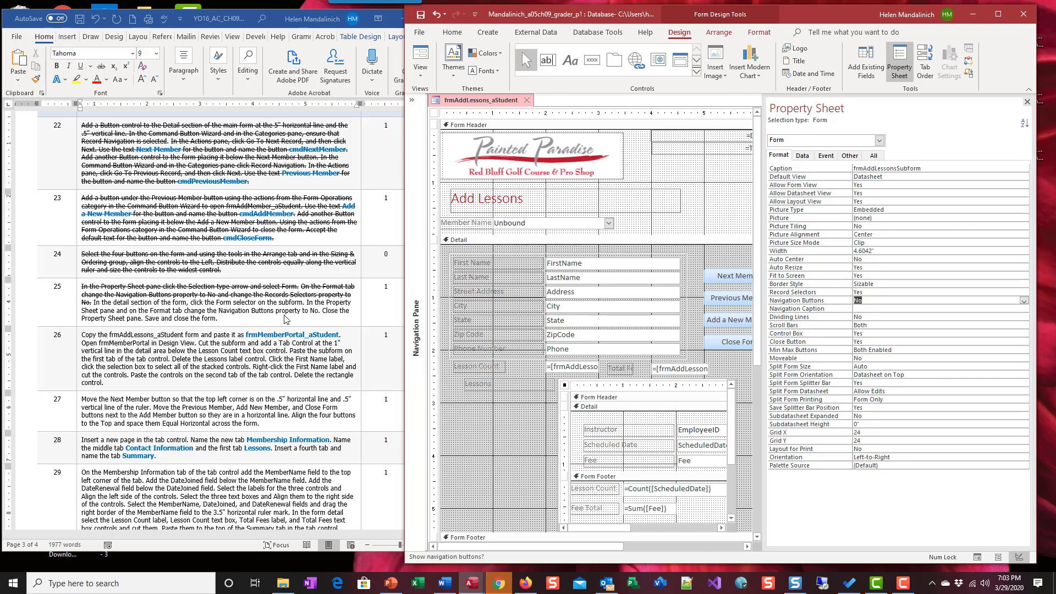
# - Strike through more of step 25, hide the Property Sheet and close the Add Lessons form design
pyautogui.click(231, 322)
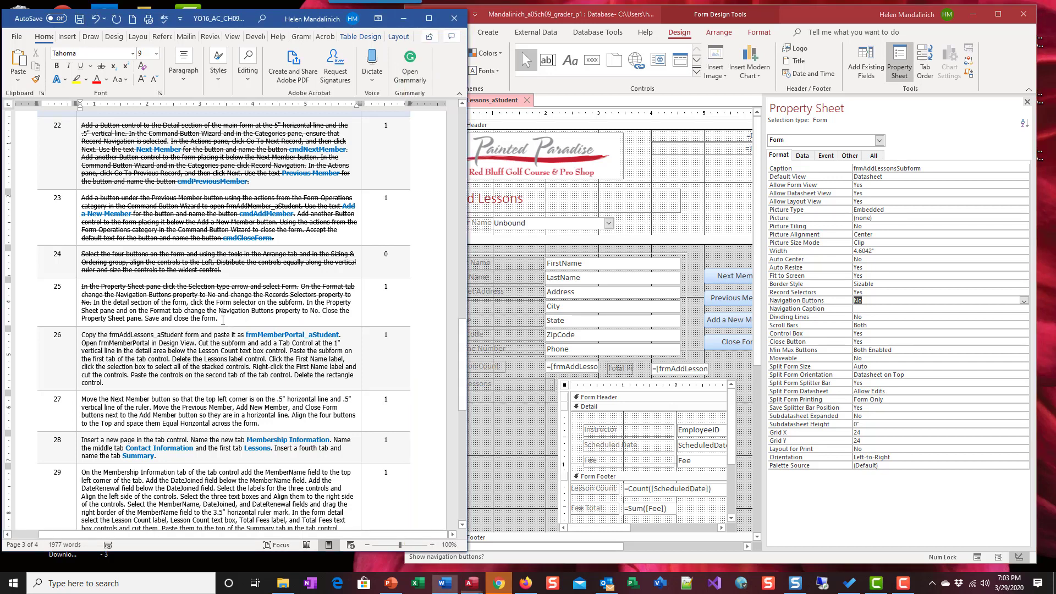
pyautogui.moveTo(218, 319); pyautogui.dragTo(94, 302)
pyautogui.click(101, 67)
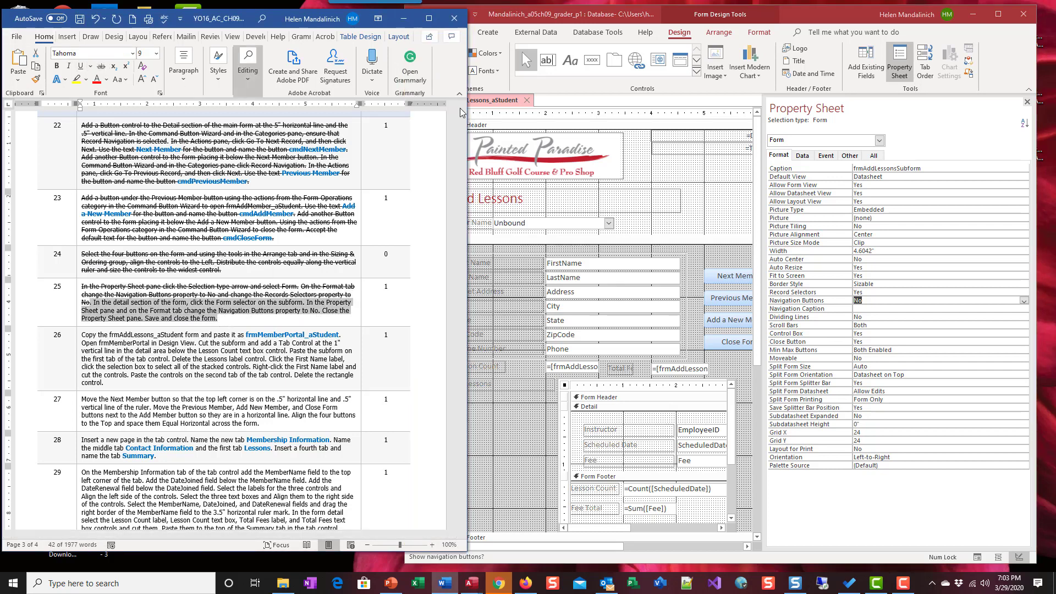
pyautogui.click(1026, 103)
pyautogui.click(1027, 104)
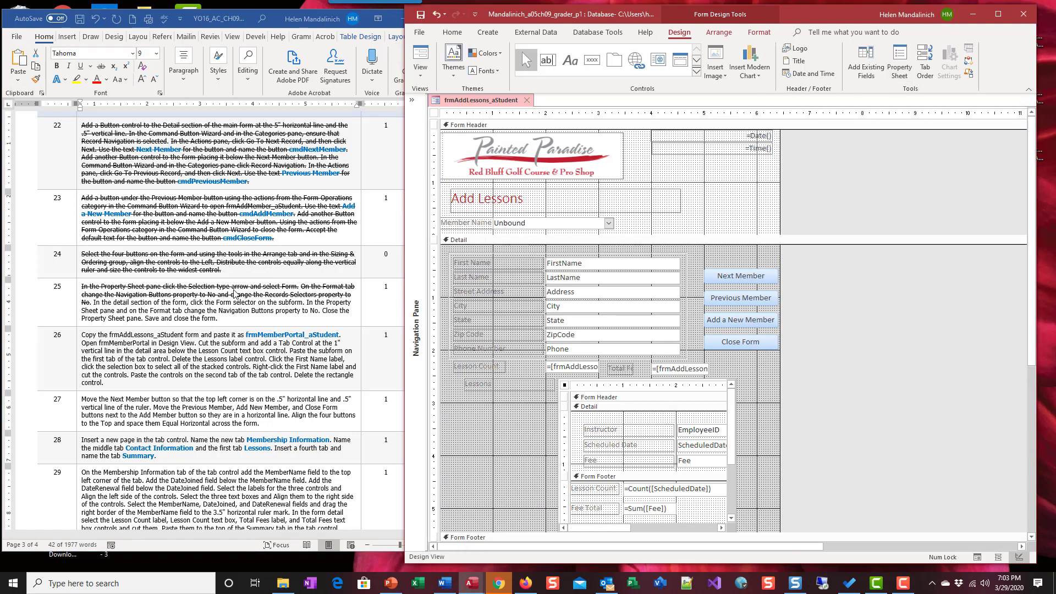
pyautogui.moveTo(225, 321); pyautogui.dragTo(93, 303)
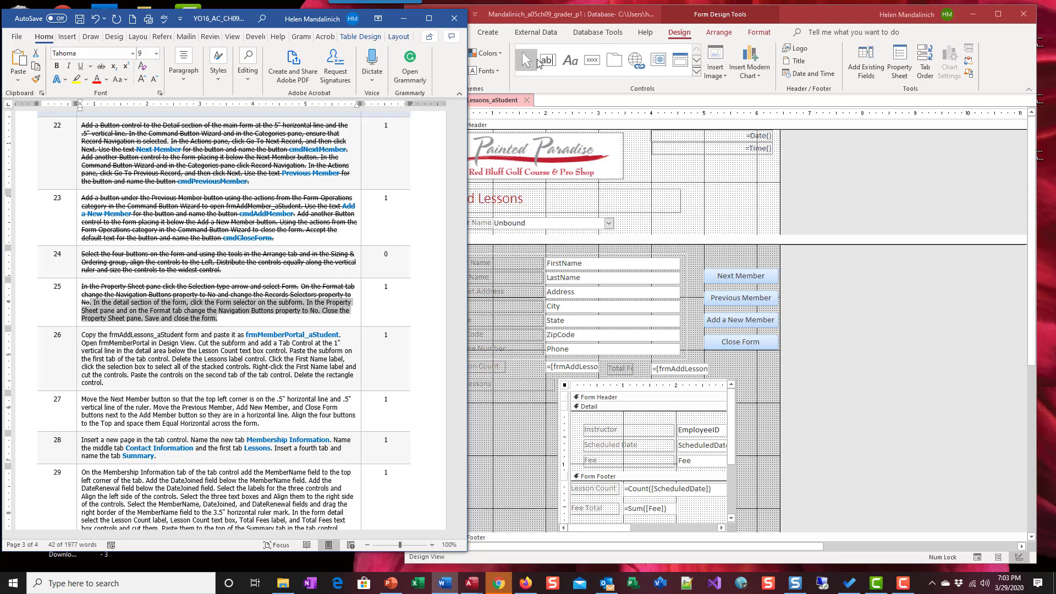
pyautogui.click(546, 20)
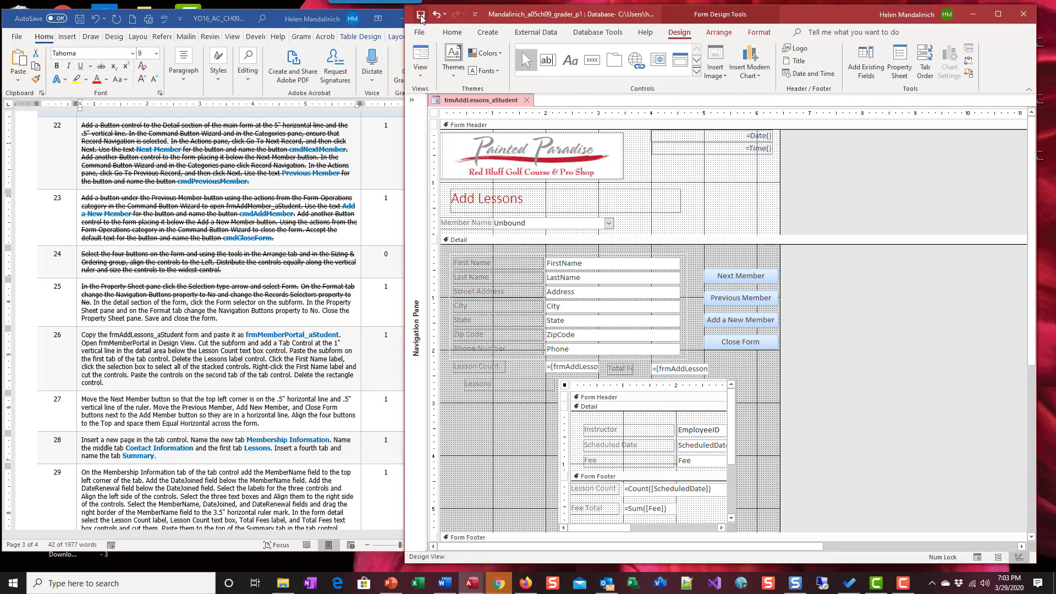
pyautogui.click(526, 104)
# - Strike through the remaining text of step 25 in the Word instructions
pyautogui.moveTo(92, 303); pyautogui.dragTo(230, 321)
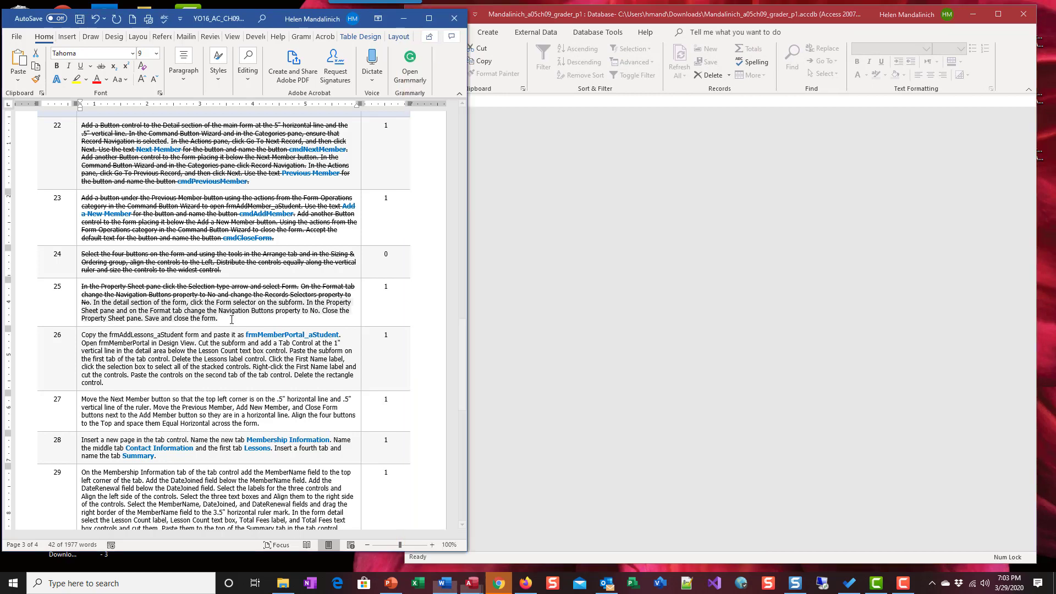
pyautogui.click(101, 66)
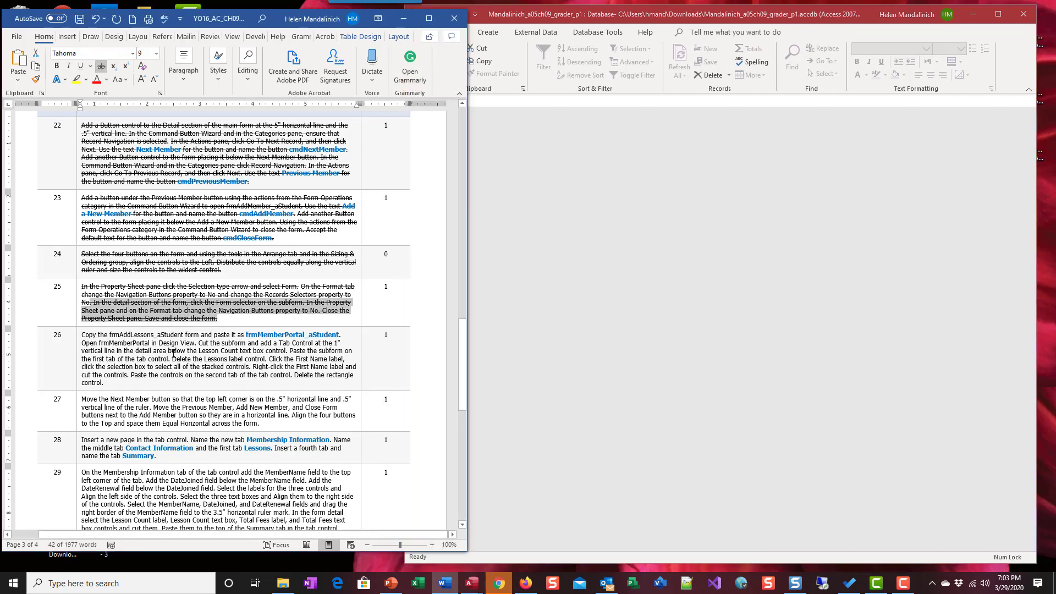
pyautogui.scroll(-1, 187, 378)
pyautogui.scroll(-1, 186, 379)
pyautogui.click(599, 267)
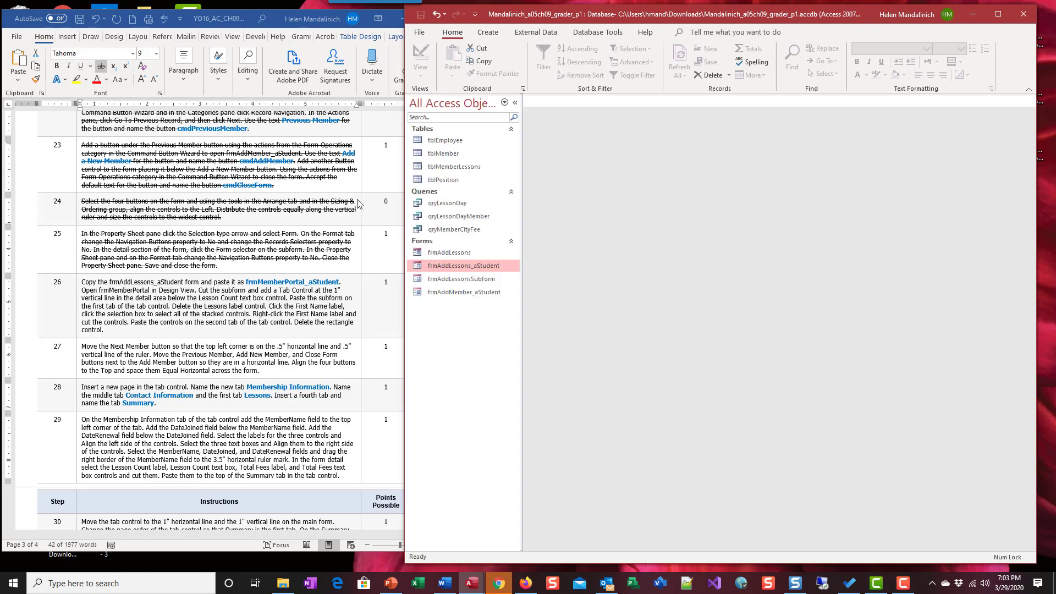
# - Copy frmAddLessons_aStudent and paste it in the Navigation Pane as frmMemberPortal_aStudent
pyautogui.click(412, 100)
pyautogui.rightClick(472, 268)
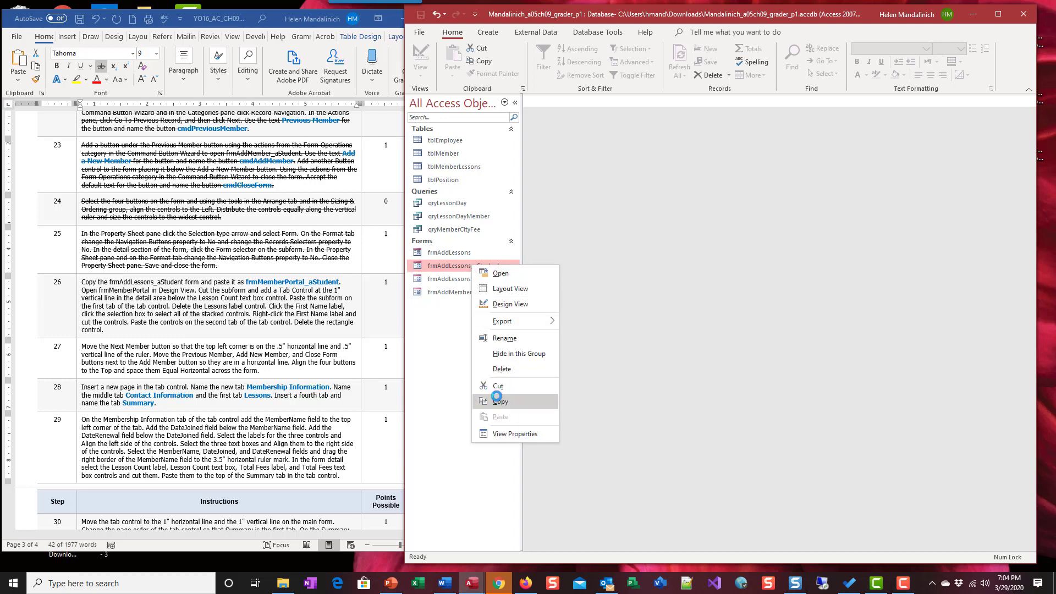
pyautogui.click(497, 399)
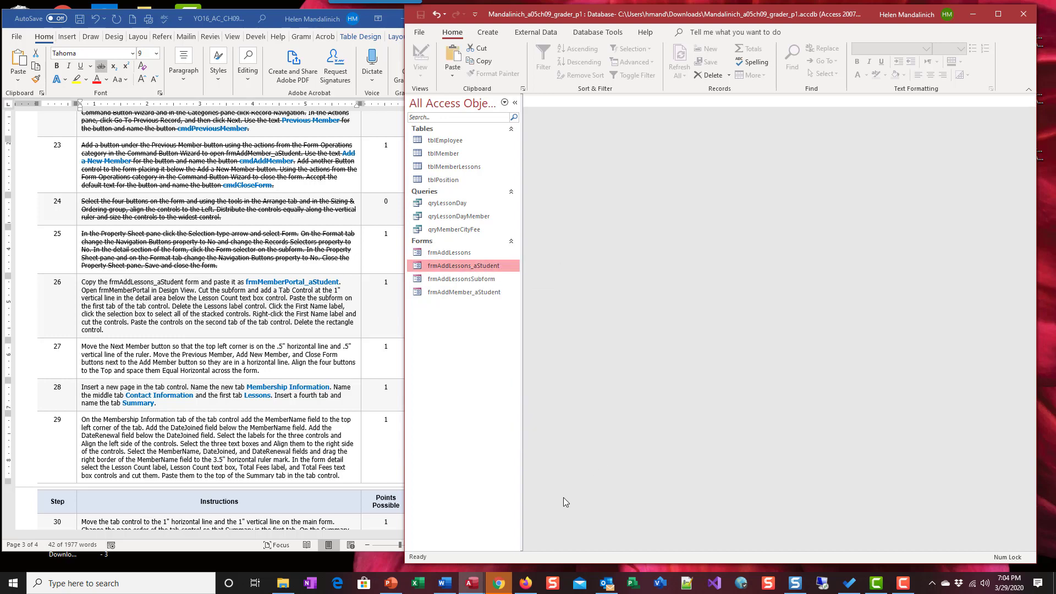
pyautogui.rightClick(456, 343)
pyautogui.click(477, 410)
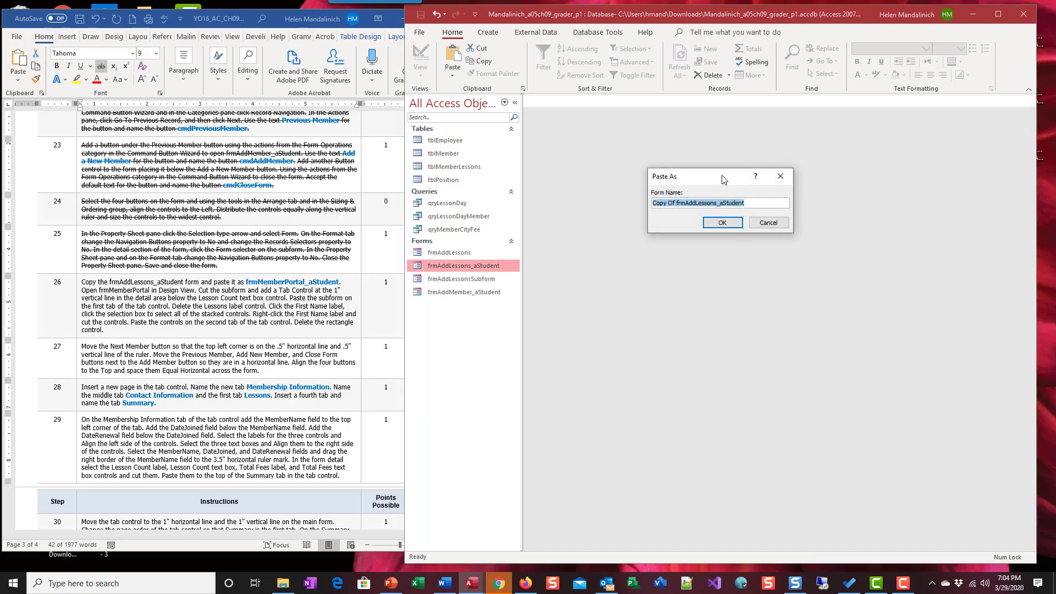
pyautogui.click(679, 203)
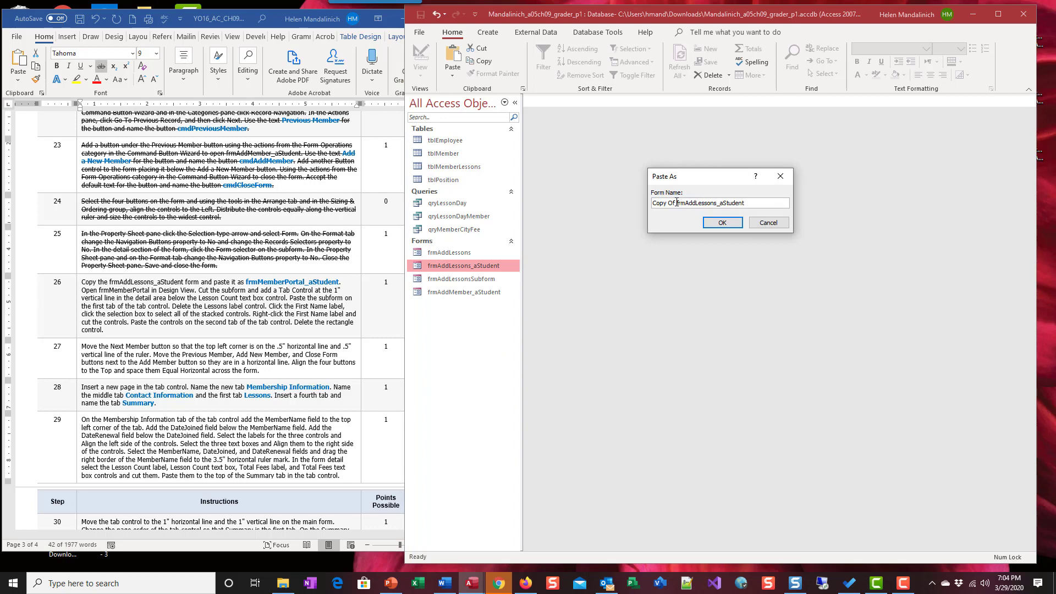
pyautogui.moveTo(677, 203); pyautogui.dragTo(612, 199)
pyautogui.press('BackSpace')
pyautogui.press('BackSpace')
pyautogui.press('BackSpace')
pyautogui.press('BackSpace')
pyautogui.press('BackSpace')
pyautogui.press('BackSpace')
pyautogui.press('BackSpace')
pyautogui.press('BackSpace')
pyautogui.press('BackSpace')
pyautogui.press('BackSpace')
pyautogui.press('BackSpace')
pyautogui.press('BackSpace')
pyautogui.press('BackSpace')
pyautogui.press('BackSpace')
pyautogui.press('BackSpace')
pyautogui.press('BackSpace')
pyautogui.press('BackSpace')
pyautogui.press('BackSpace')
pyautogui.press('BackSpace')
pyautogui.press('BackSpace')
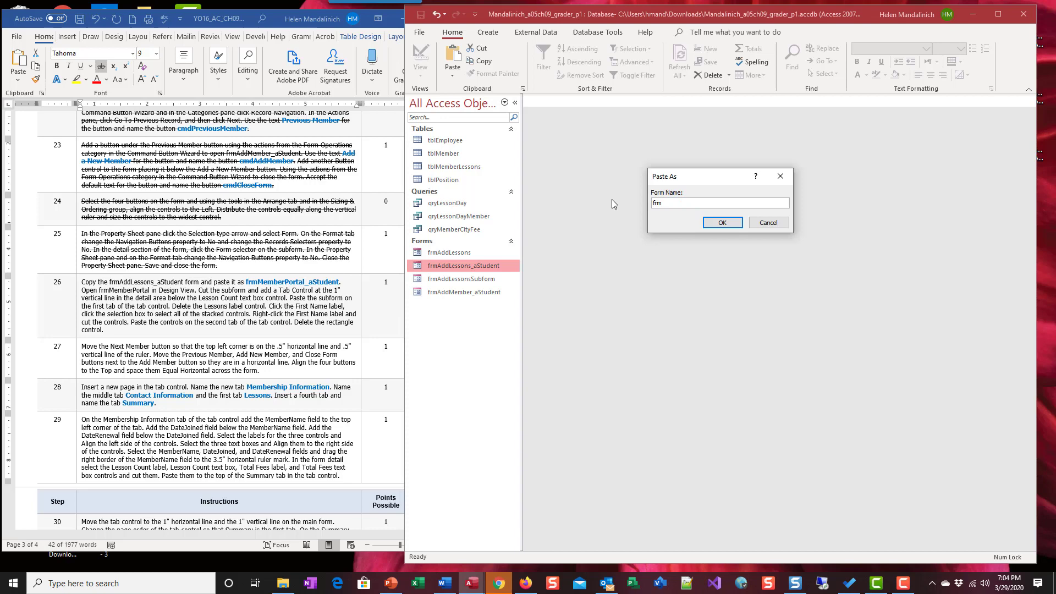
pyautogui.write('MemberPortal_aStudent')
pyautogui.click(722, 222)
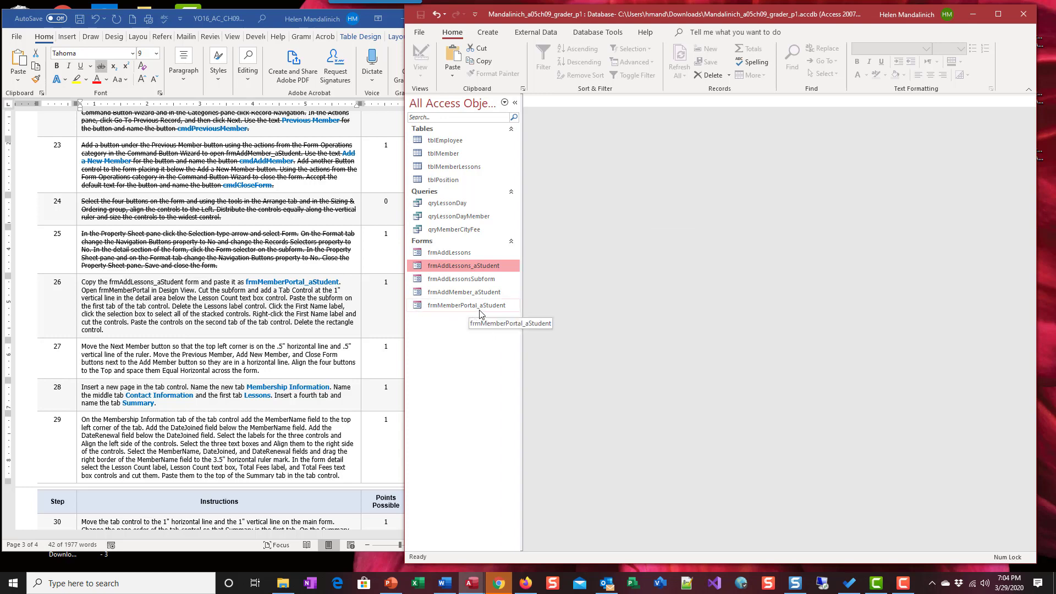
pyautogui.click(196, 295)
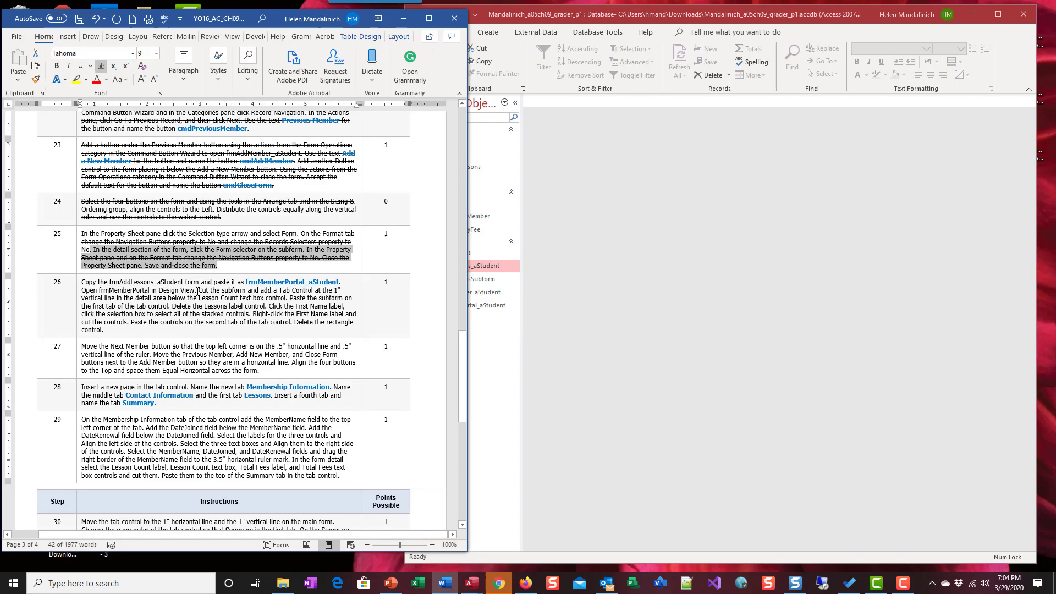
# - Strike through the first two sentences of step 26 in Word
pyautogui.moveTo(196, 292); pyautogui.dragTo(171, 297)
pyautogui.click(170, 297)
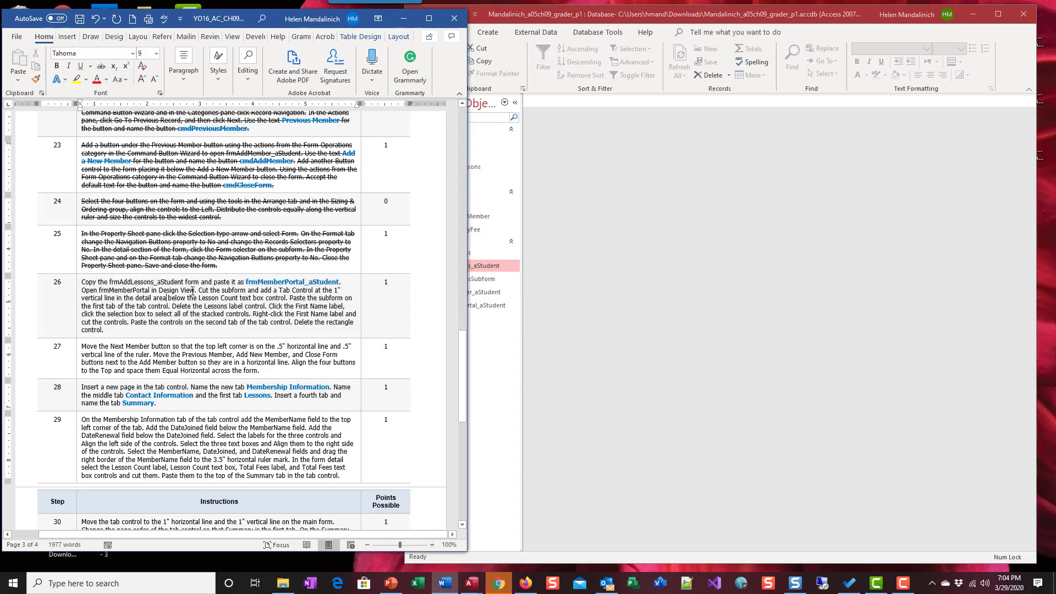
pyautogui.moveTo(81, 282); pyautogui.dragTo(195, 290)
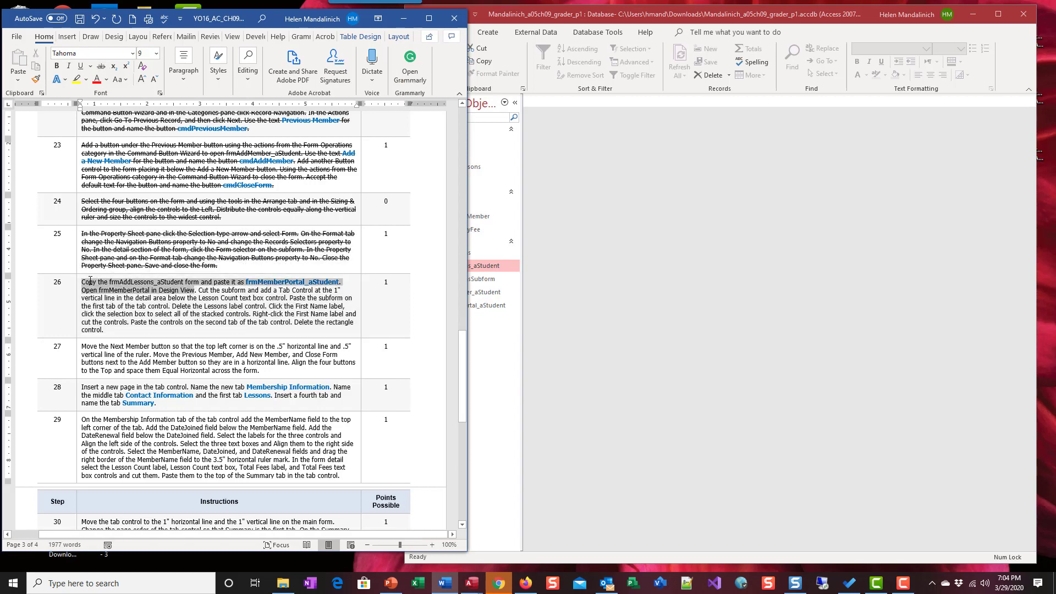
pyautogui.click(101, 65)
# - Open frmMemberPortal_aStudent in Design View and collapse the Navigation Pane
pyautogui.click(593, 293)
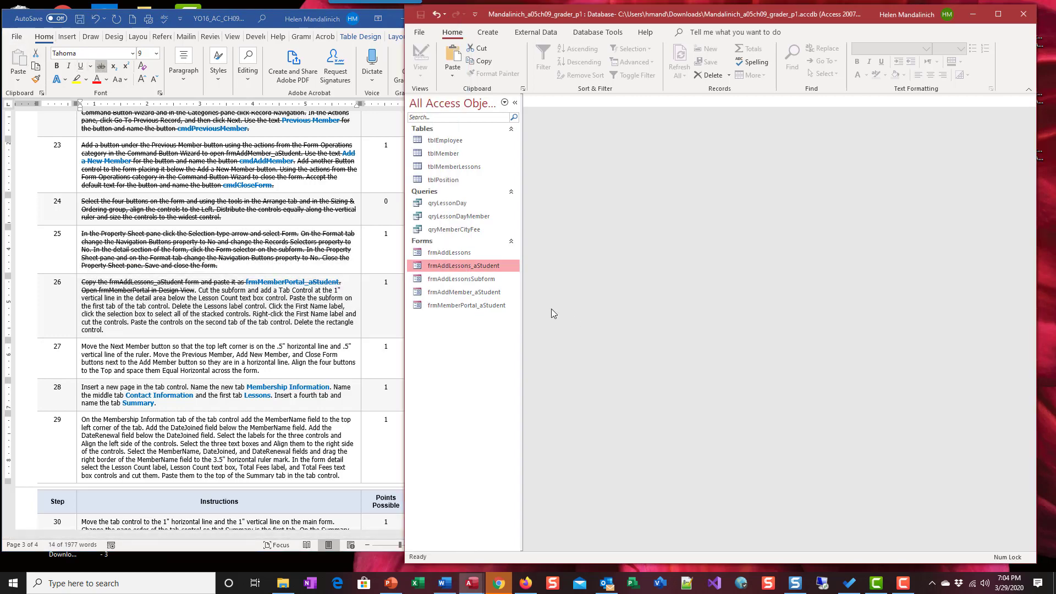
pyautogui.click(479, 310)
pyautogui.rightClick(479, 310)
pyautogui.click(497, 345)
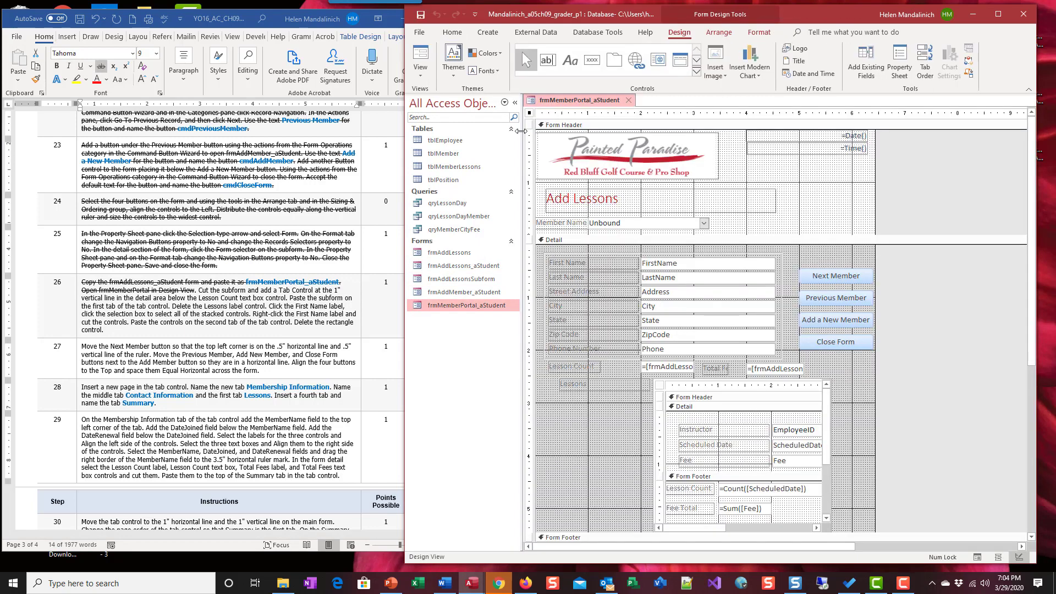
pyautogui.click(516, 104)
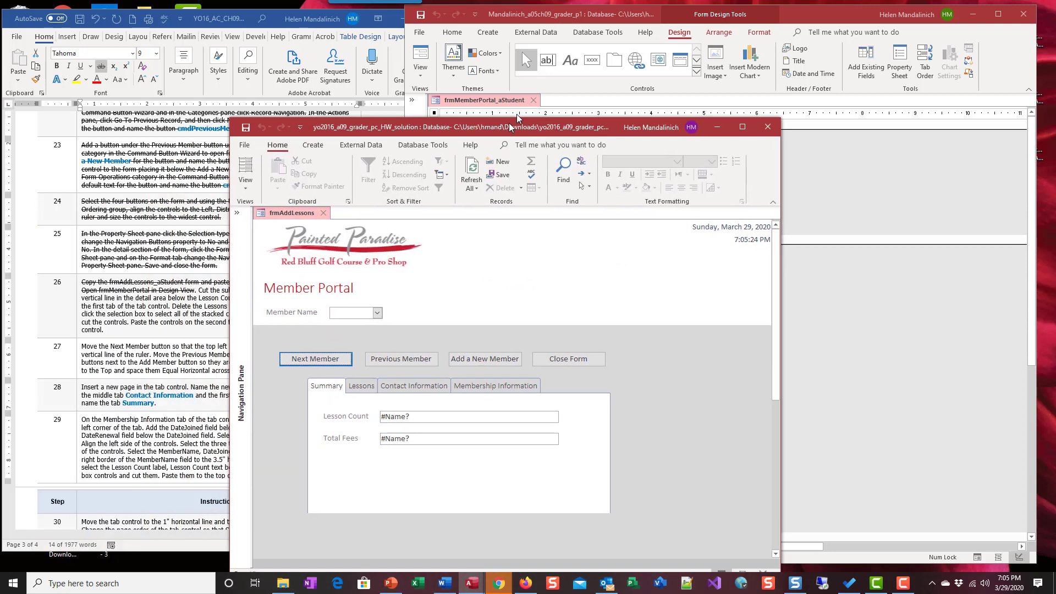
# - Cycle through the sample form's Summary, Lessons, Contact Information and Membership Information tabs
pyautogui.moveTo(545, 89); pyautogui.dragTo(573, 72)
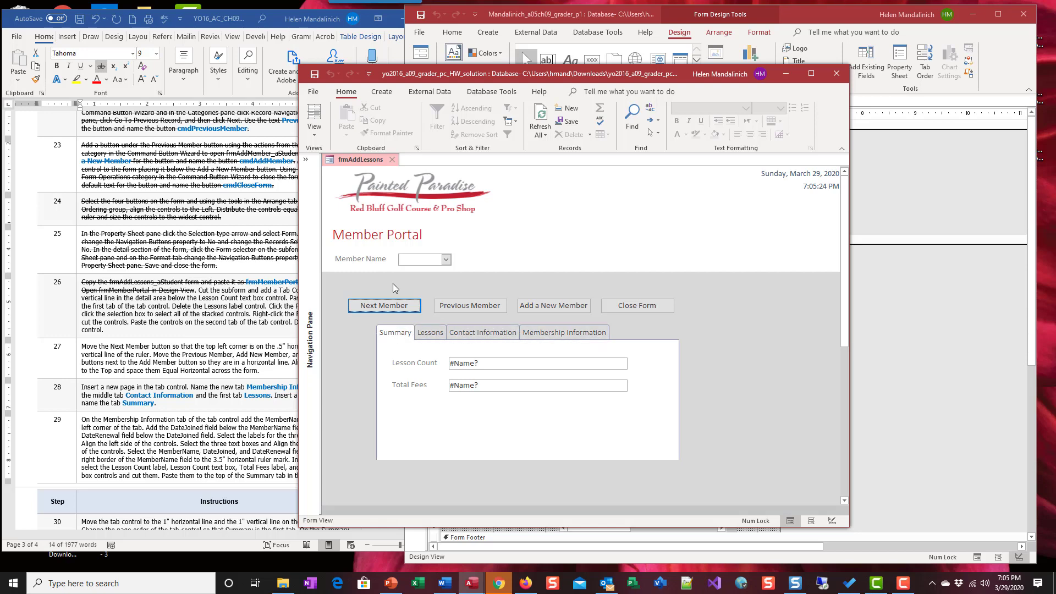
pyautogui.click(429, 332)
pyautogui.click(489, 325)
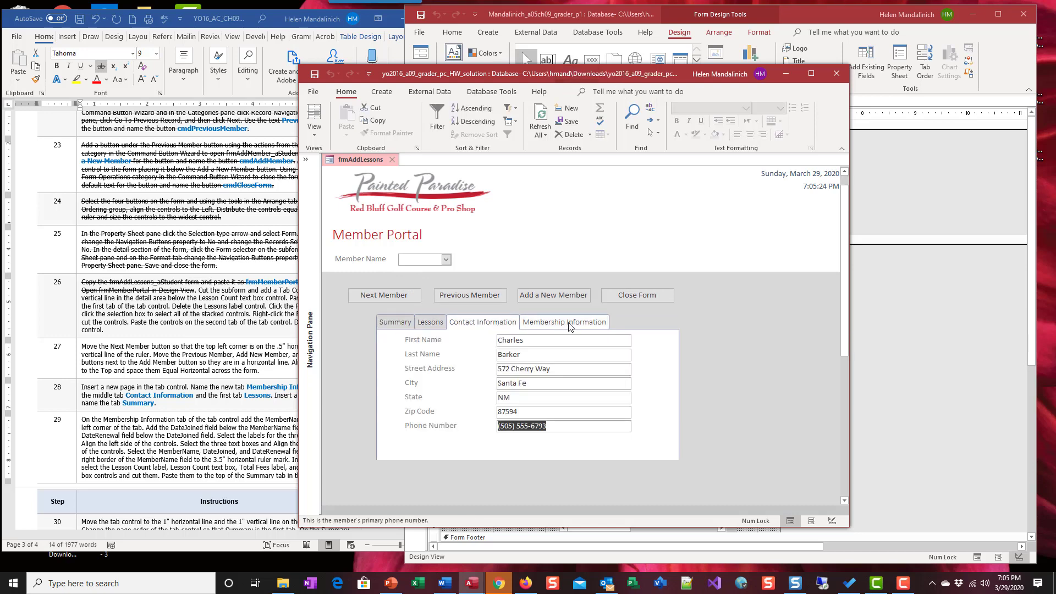
pyautogui.click(564, 322)
pyautogui.click(394, 323)
pyautogui.click(430, 322)
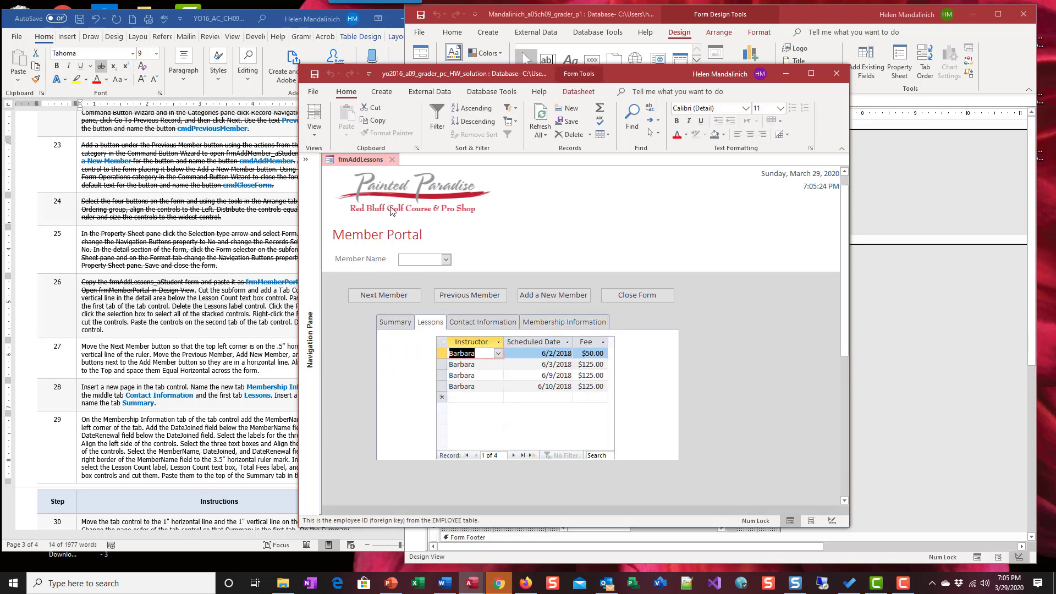
pyautogui.click(483, 323)
pyautogui.click(532, 323)
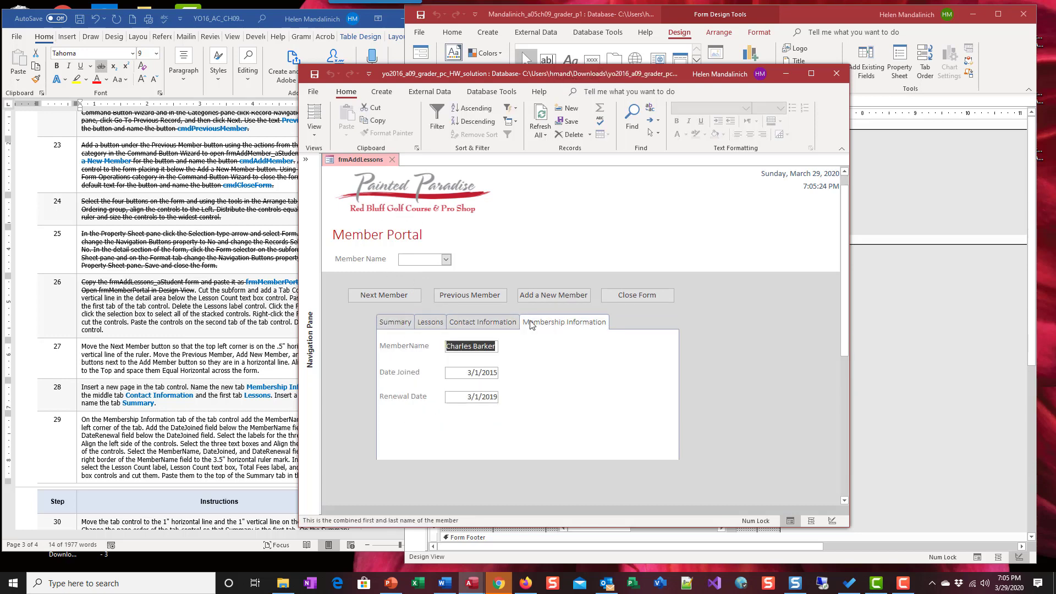
pyautogui.click(408, 323)
pyautogui.click(430, 322)
pyautogui.click(474, 325)
pyautogui.click(564, 323)
# - Close the solution form and return to frmMemberPortal_aStudent's Design View
pyautogui.hotkey('alt', 'F4')
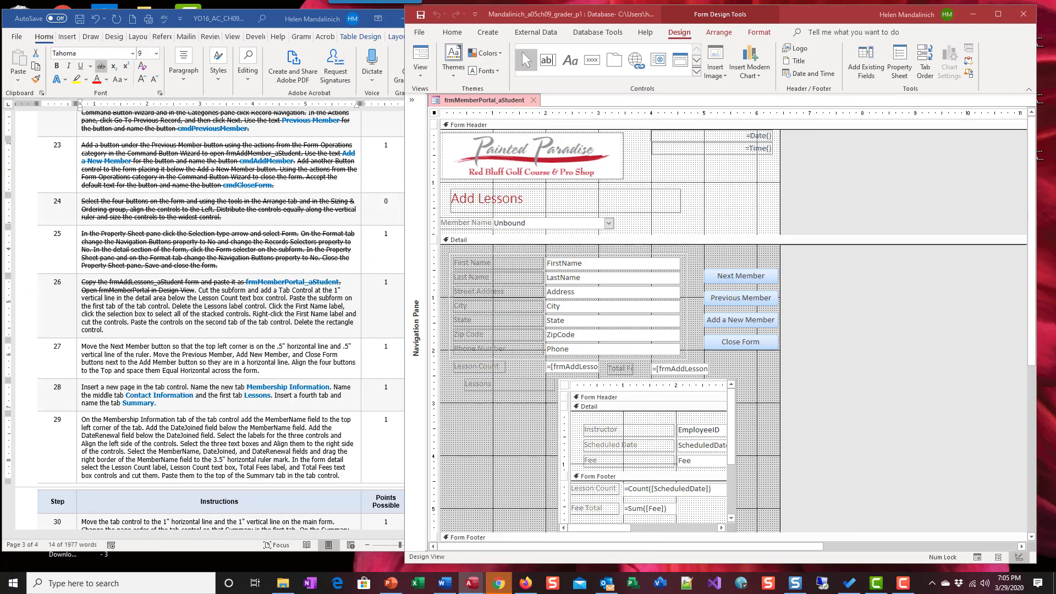
pyautogui.hotkey('alt', 'Tab')
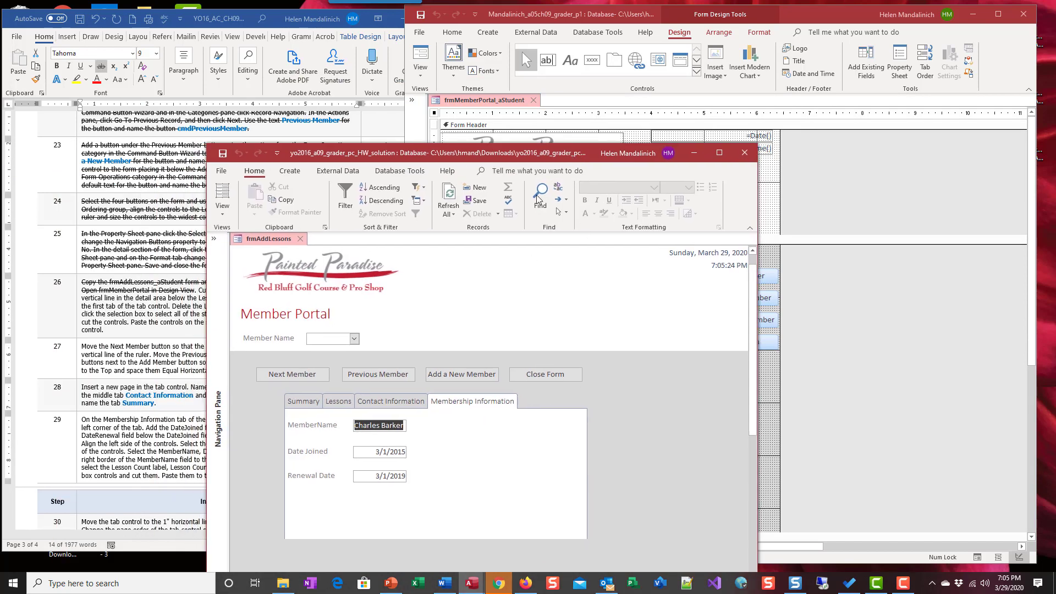
pyautogui.hotkey('alt', 'F4')
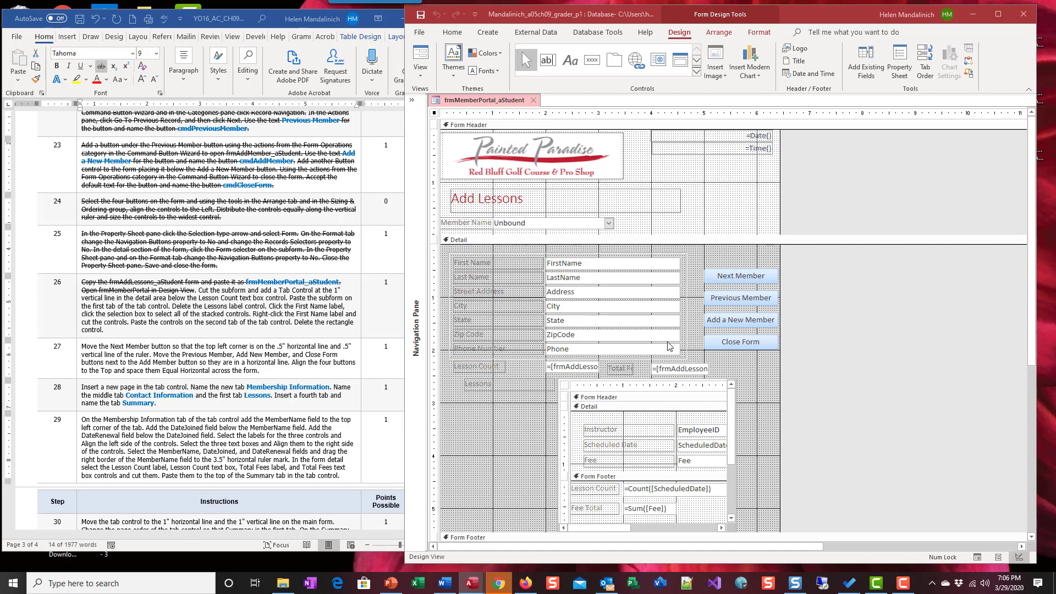
# - Select the Lessons subform control and cut it from the Detail section
pyautogui.click(726, 411)
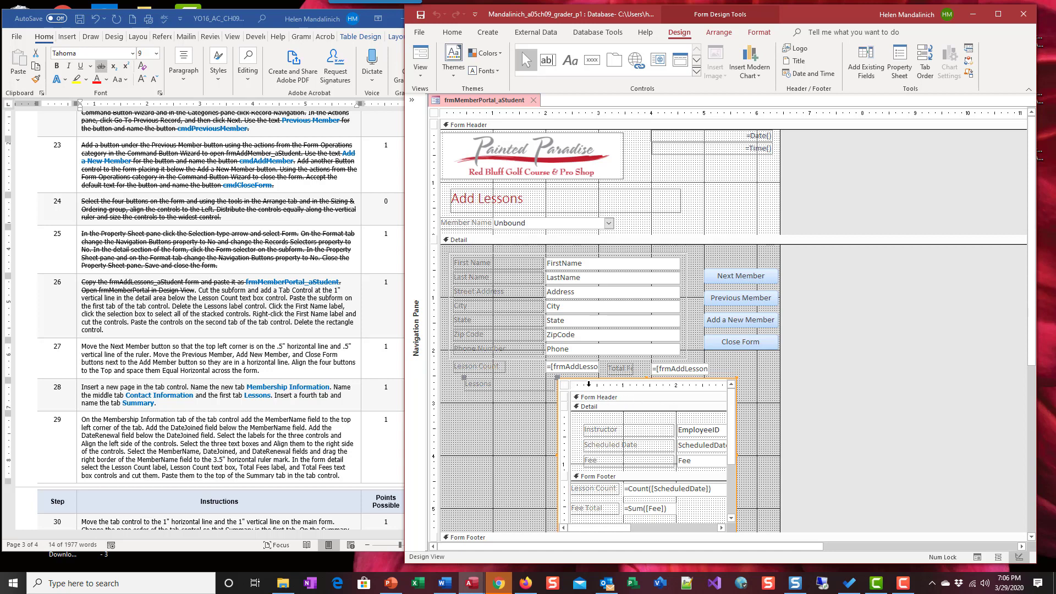
pyautogui.rightClick(572, 384)
pyautogui.click(560, 384)
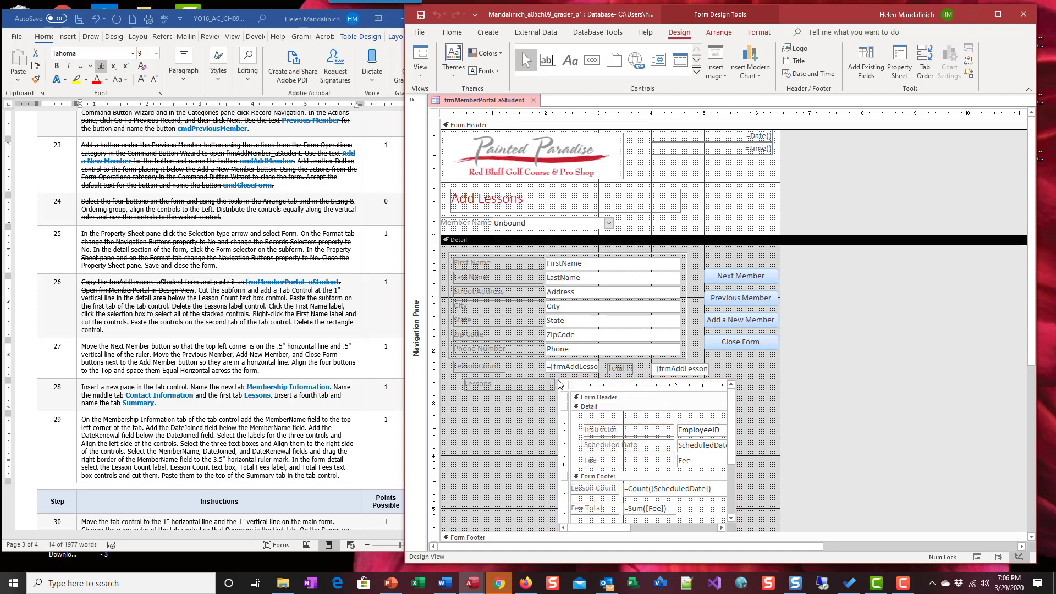
pyautogui.click(559, 384)
pyautogui.rightClick(576, 379)
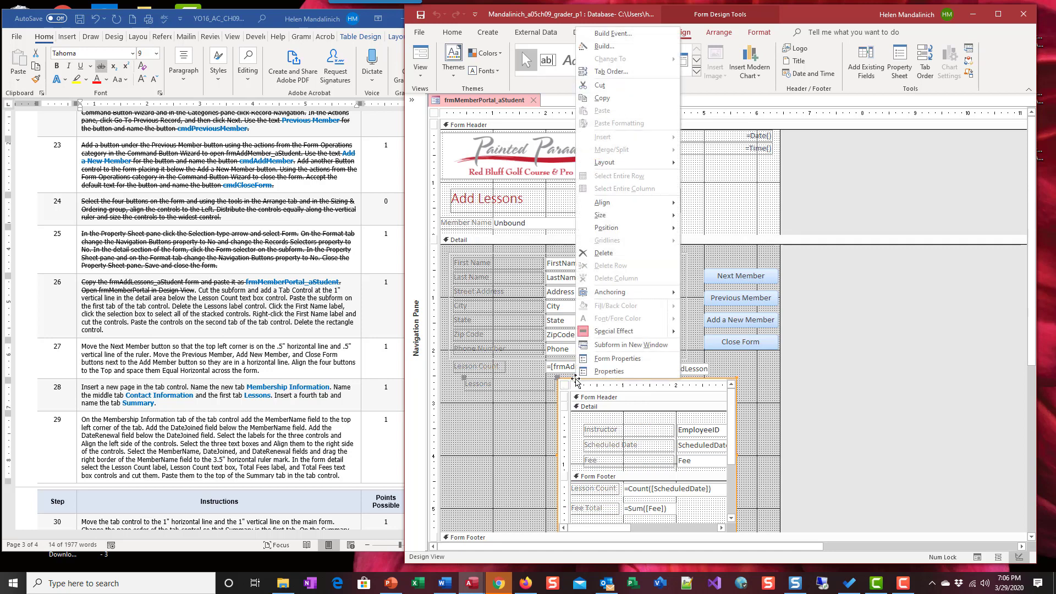
pyautogui.click(600, 85)
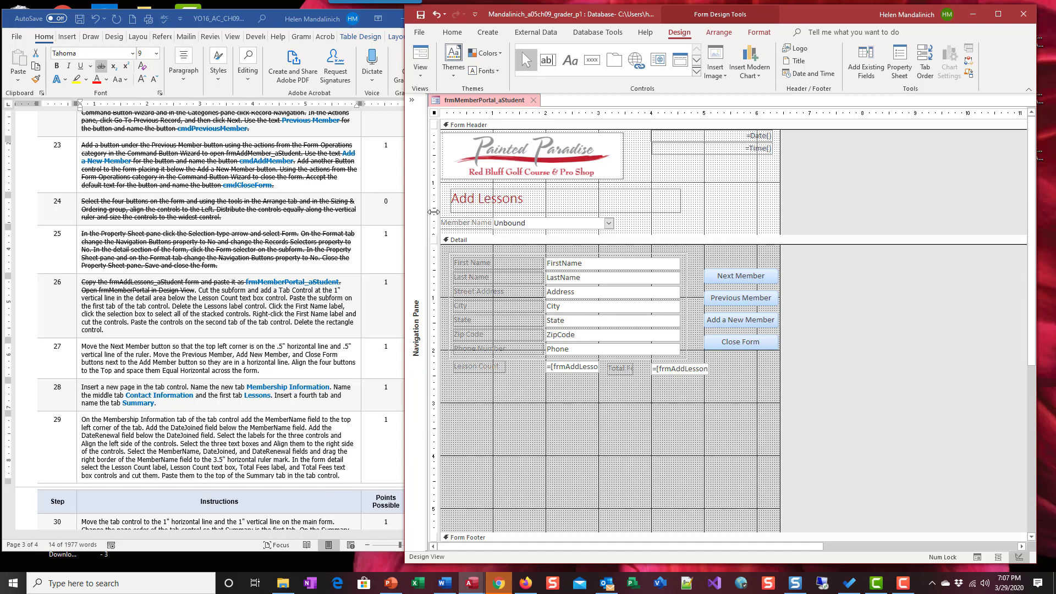
# - Draw a tab control below Lesson Count, creating pages Page63 and Page64
pyautogui.click(695, 71)
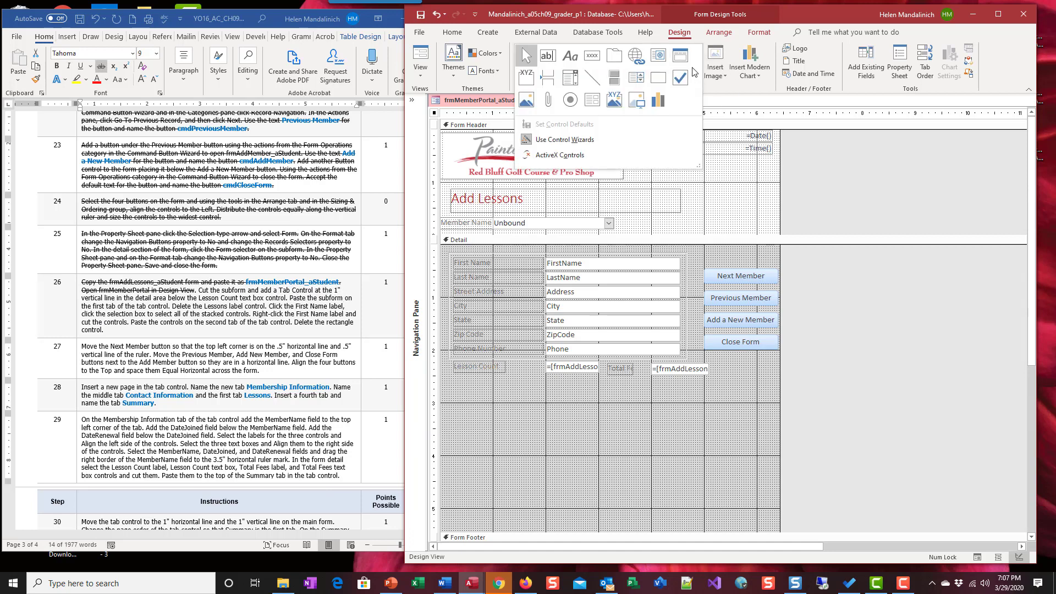
pyautogui.click(615, 57)
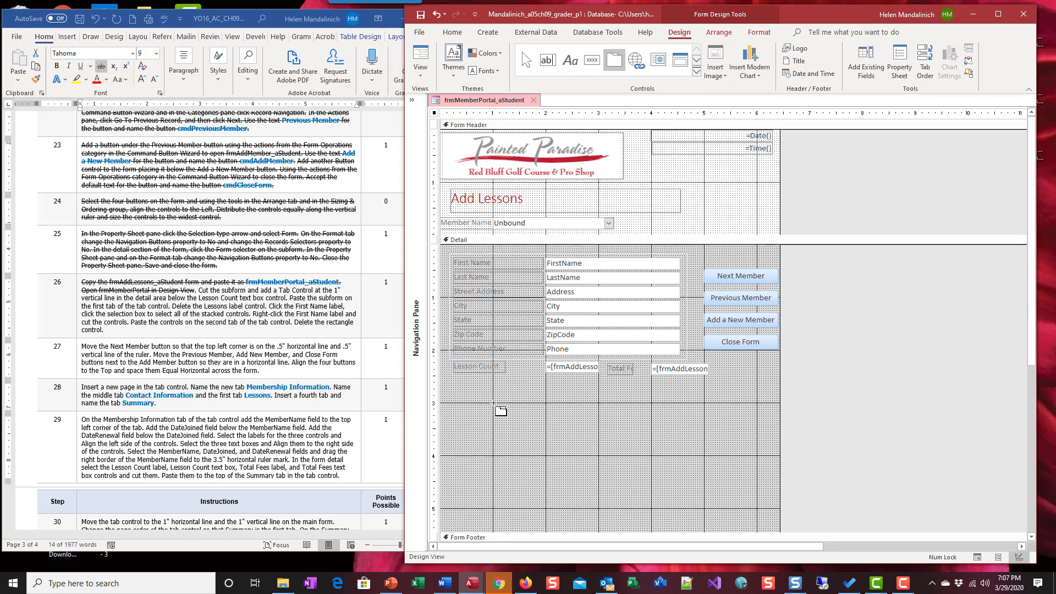
pyautogui.moveTo(494, 404); pyautogui.dragTo(757, 507)
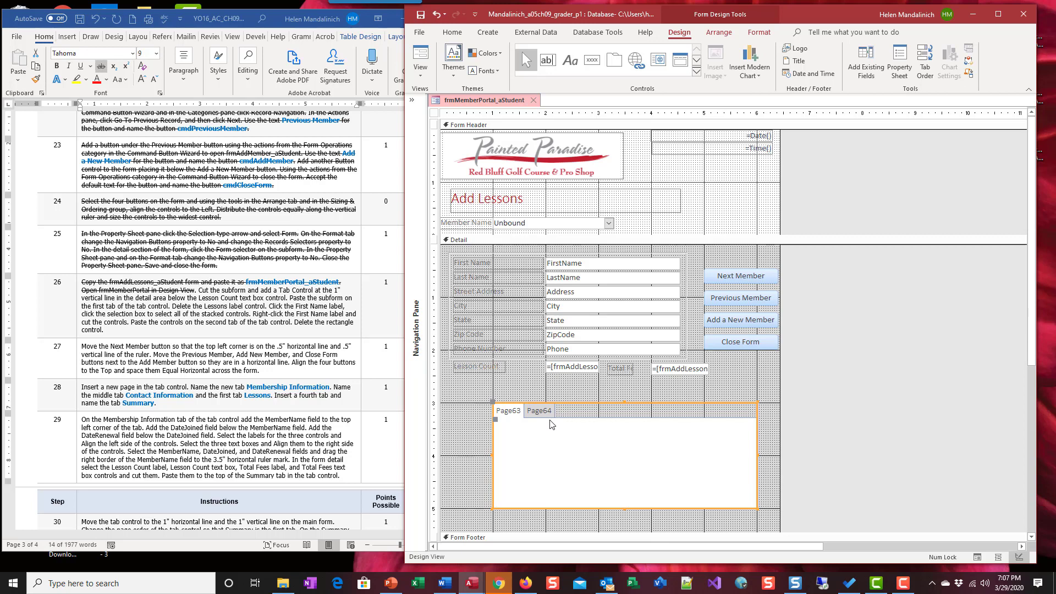
# - Paste the Lessons subform onto Page63, the first page of the tab control
pyautogui.rightClick(526, 446)
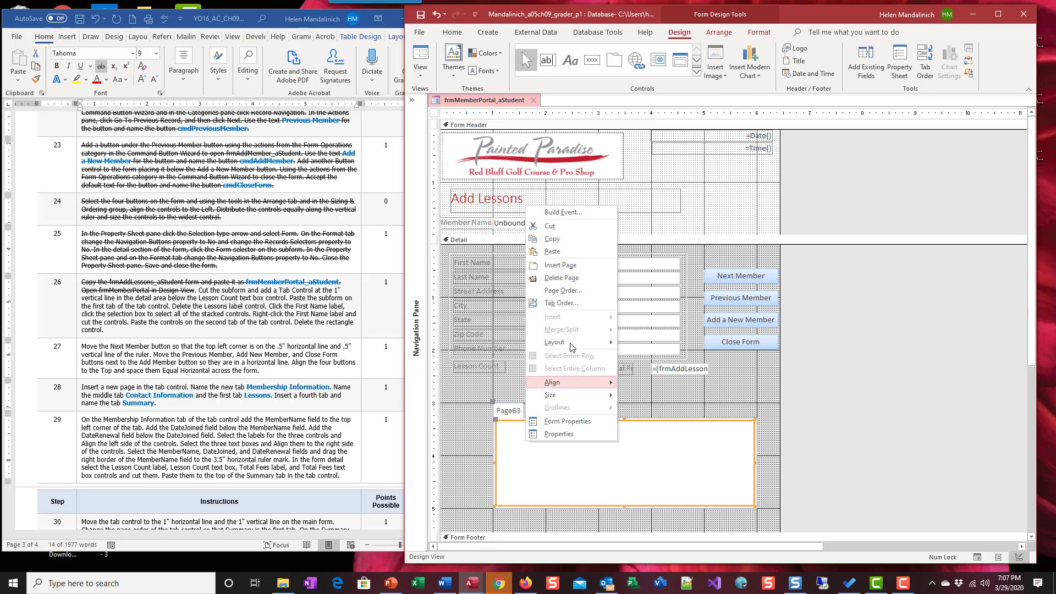
pyautogui.click(565, 252)
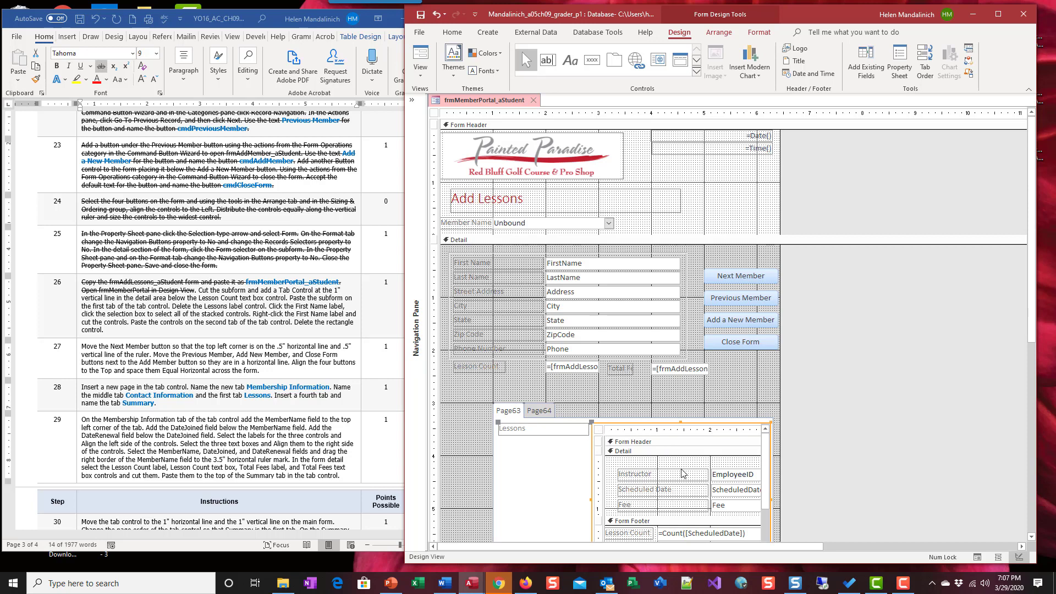
pyautogui.click(550, 414)
pyautogui.hotkey('ctrl', 'z')
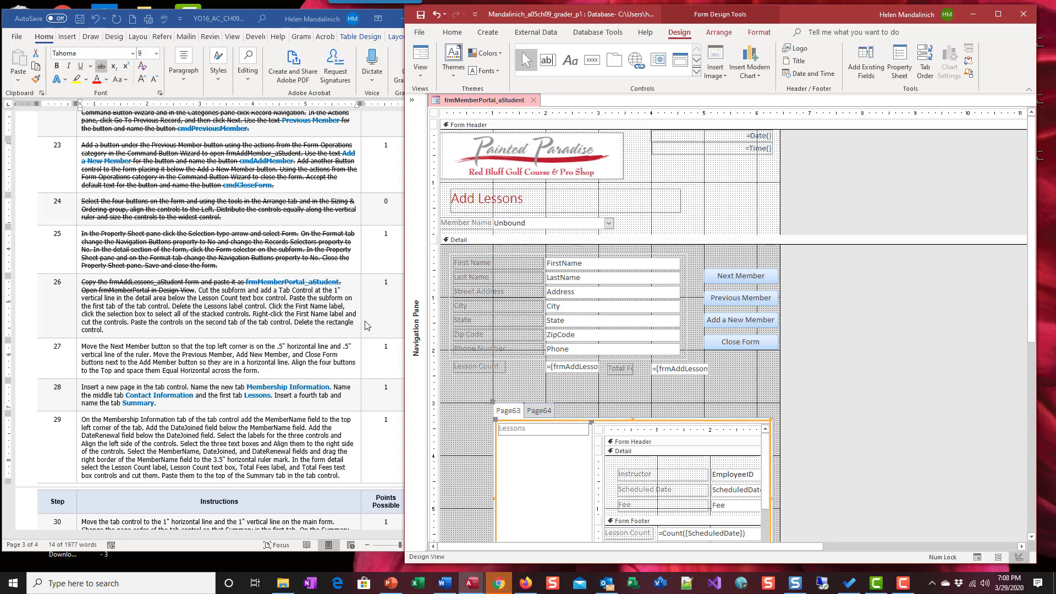
# - Strike through the finished subform sentence of step 26 in Word, then delete the Lessons label
pyautogui.hotkey('alt', 'Tab')
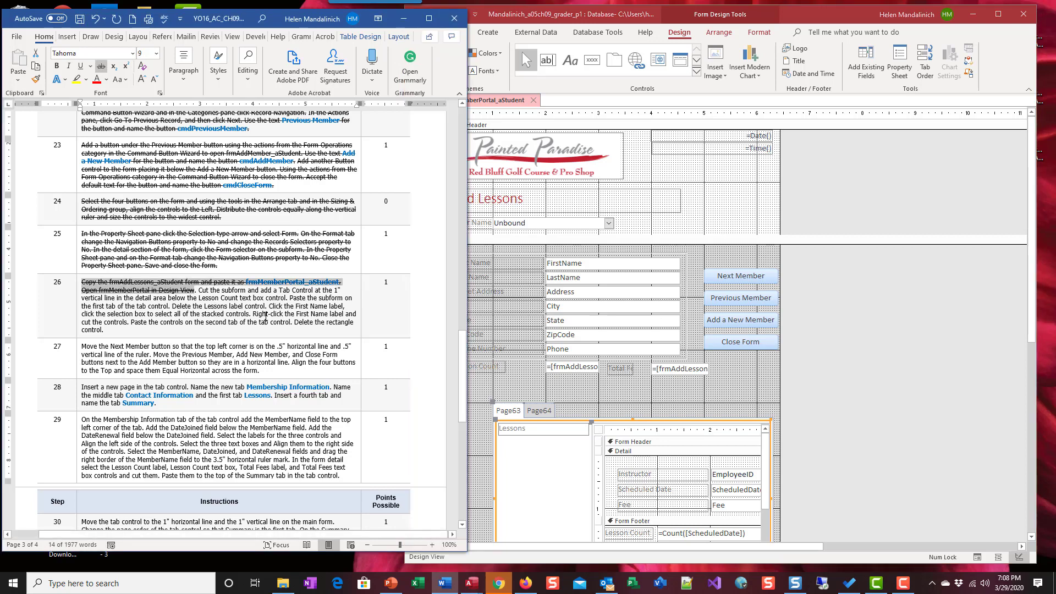
pyautogui.moveTo(172, 306); pyautogui.dragTo(198, 290)
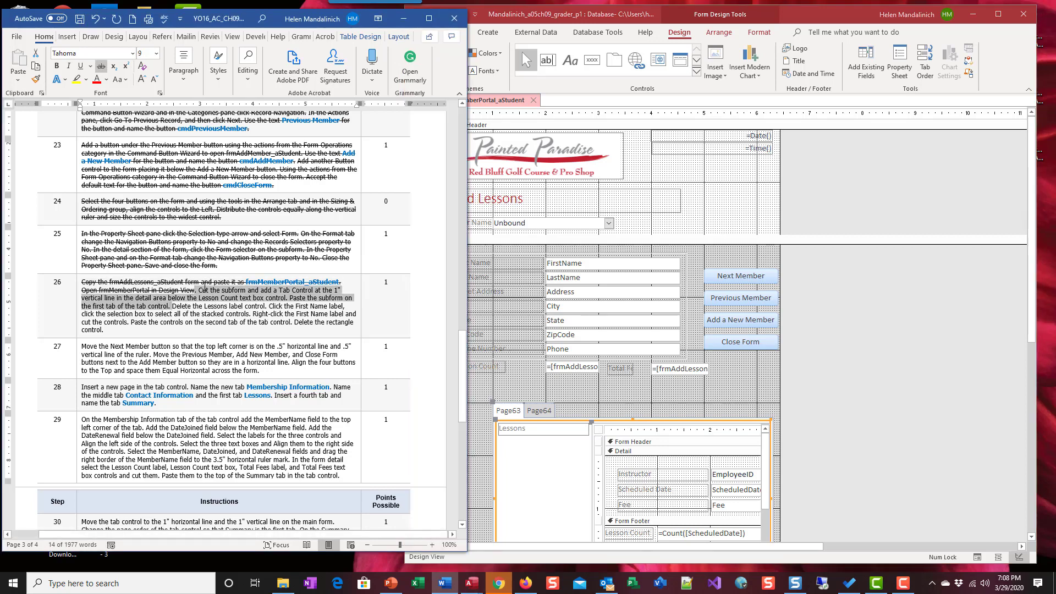
pyautogui.click(101, 66)
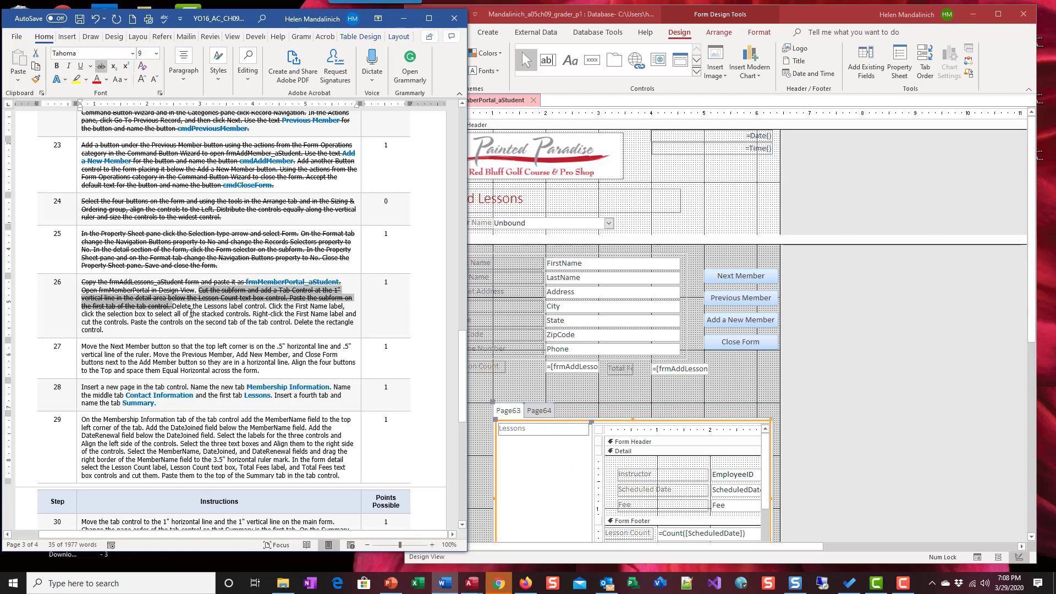
pyautogui.click(551, 432)
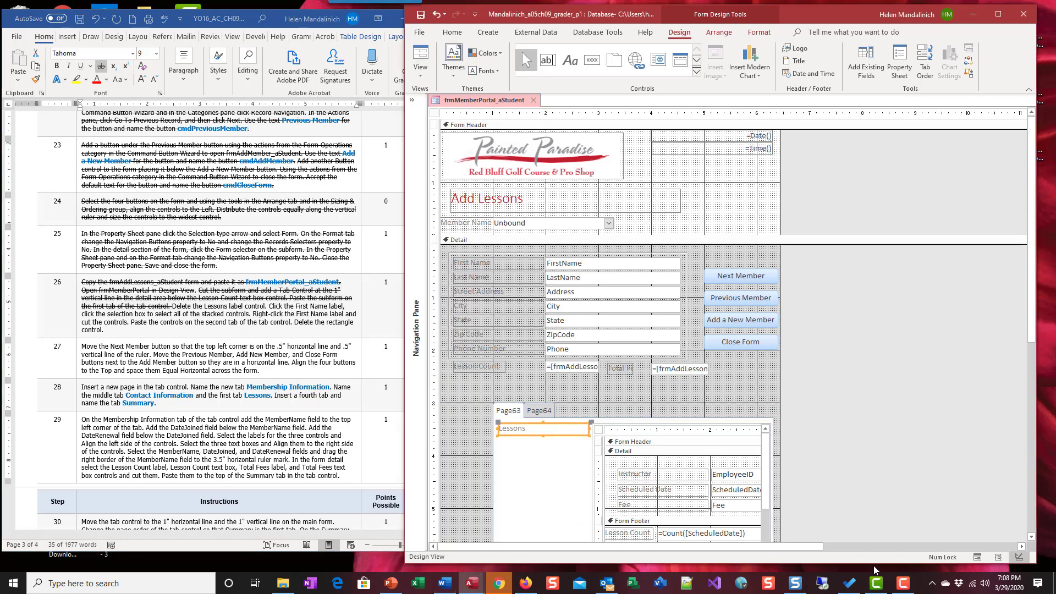
pyautogui.press('Delete')
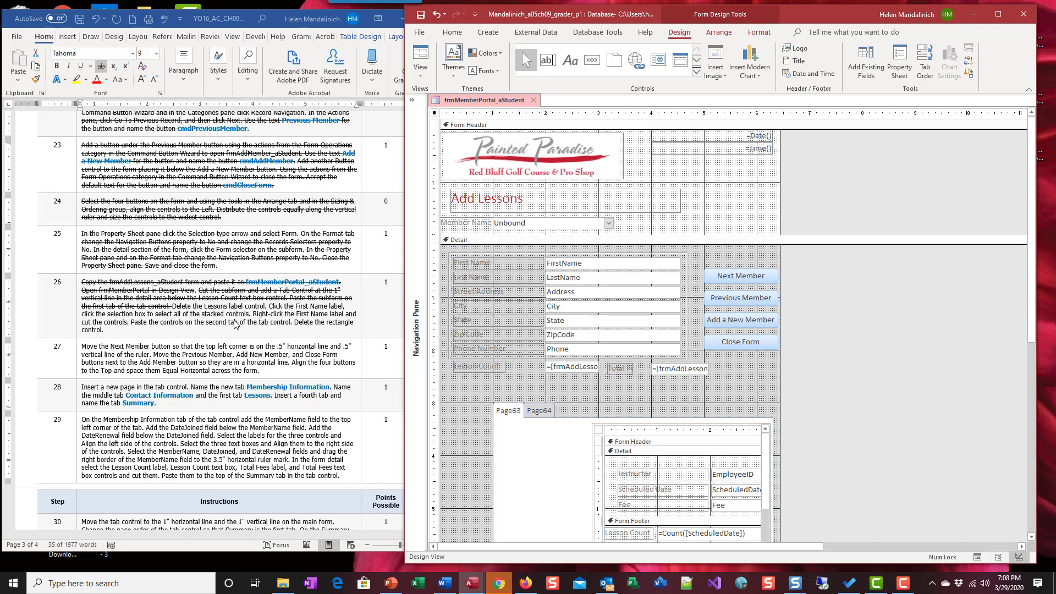
# - Drag the Lessons subform to the tab page's left edge and strike through 'Delete the Lessons label control' in Word
pyautogui.click(606, 424)
pyautogui.moveTo(605, 424); pyautogui.dragTo(525, 425)
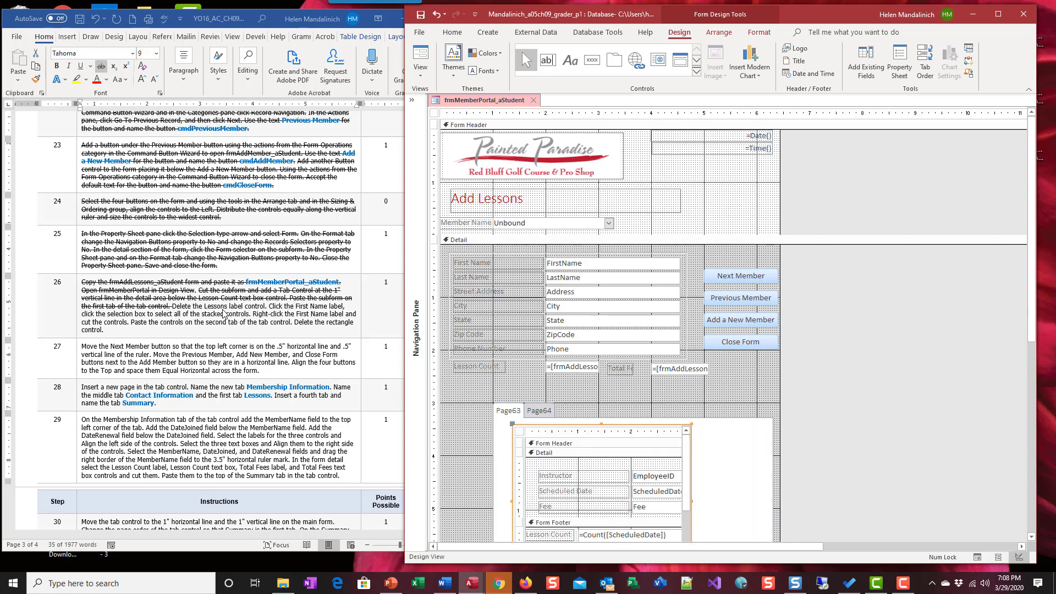
pyautogui.click(199, 311)
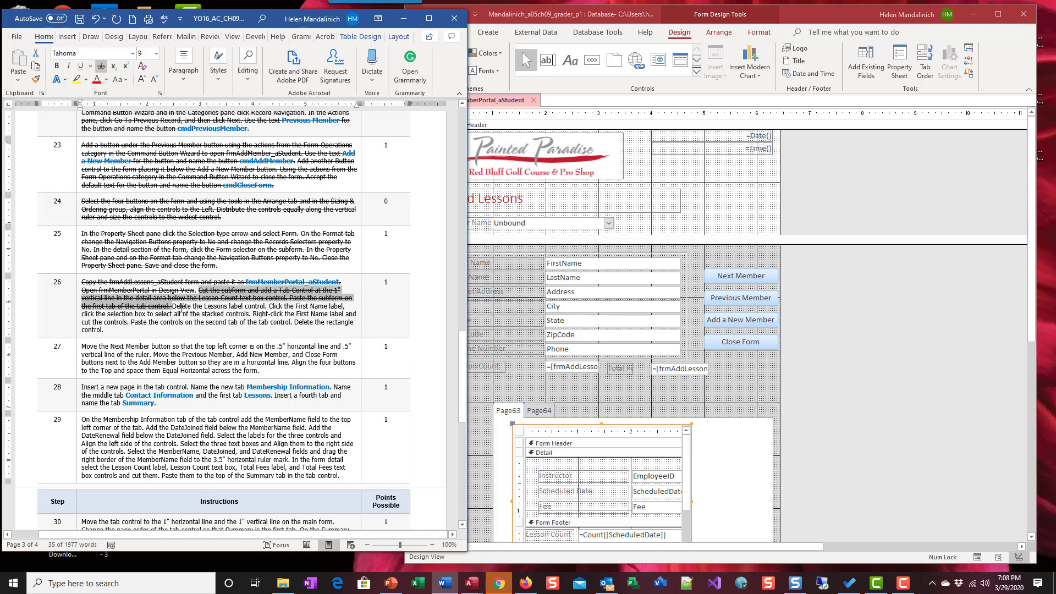
pyautogui.click(174, 306)
pyautogui.moveTo(174, 306); pyautogui.dragTo(264, 307)
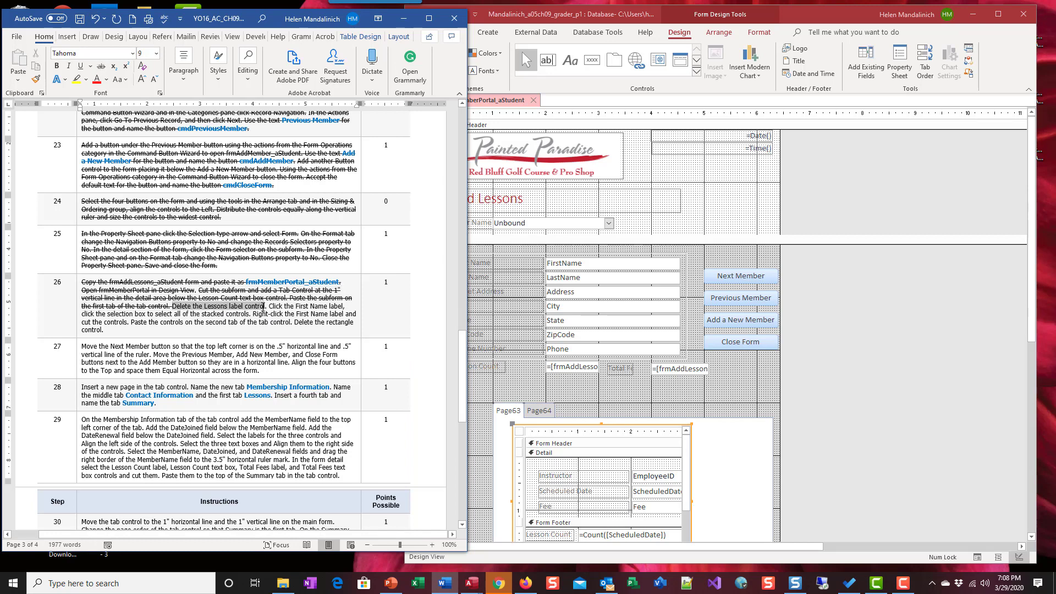
pyautogui.click(101, 65)
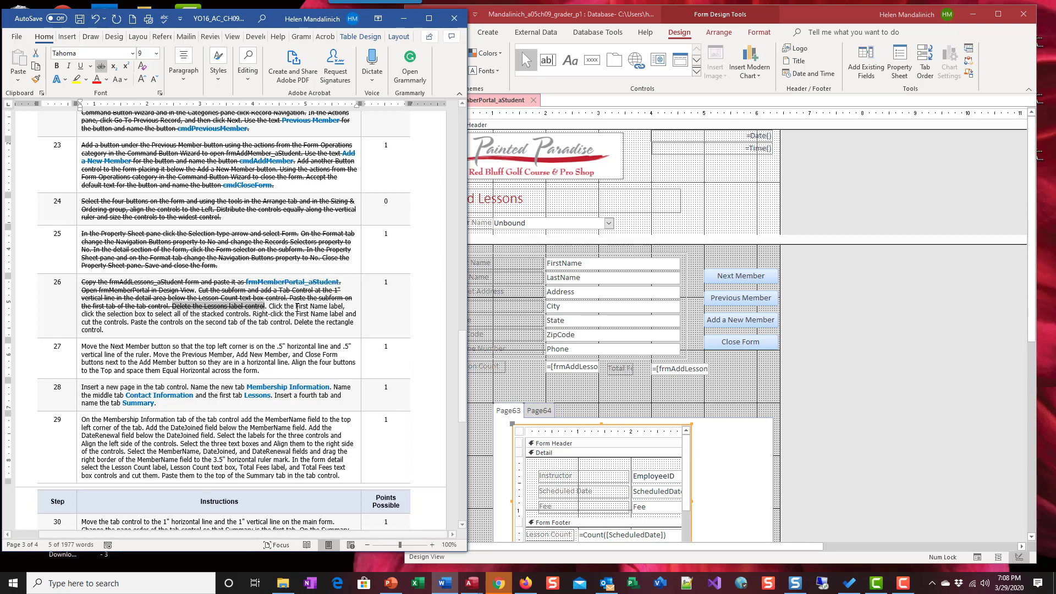
pyautogui.click(504, 267)
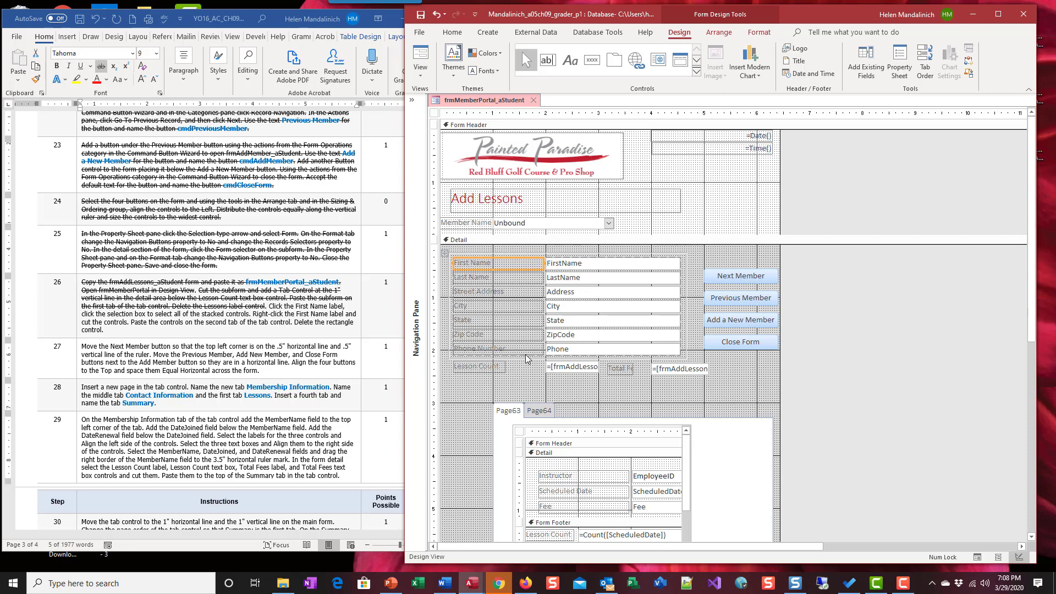
# - Select the First Name label plus the FirstName, LastName, Address, City, State, ZipCode and Phone text boxes
pyautogui.click(672, 353)
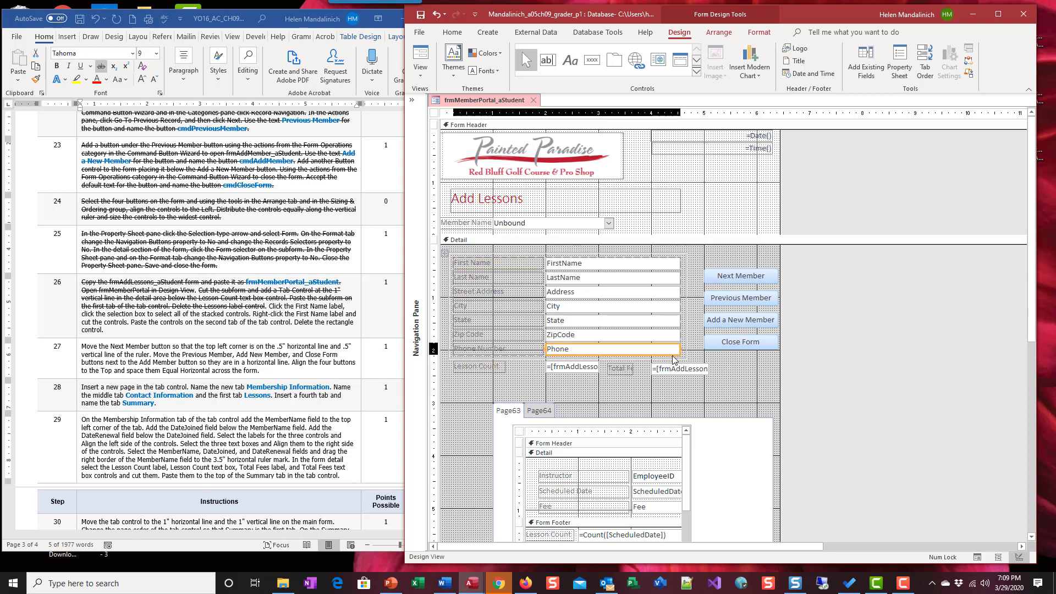
pyautogui.click(496, 263)
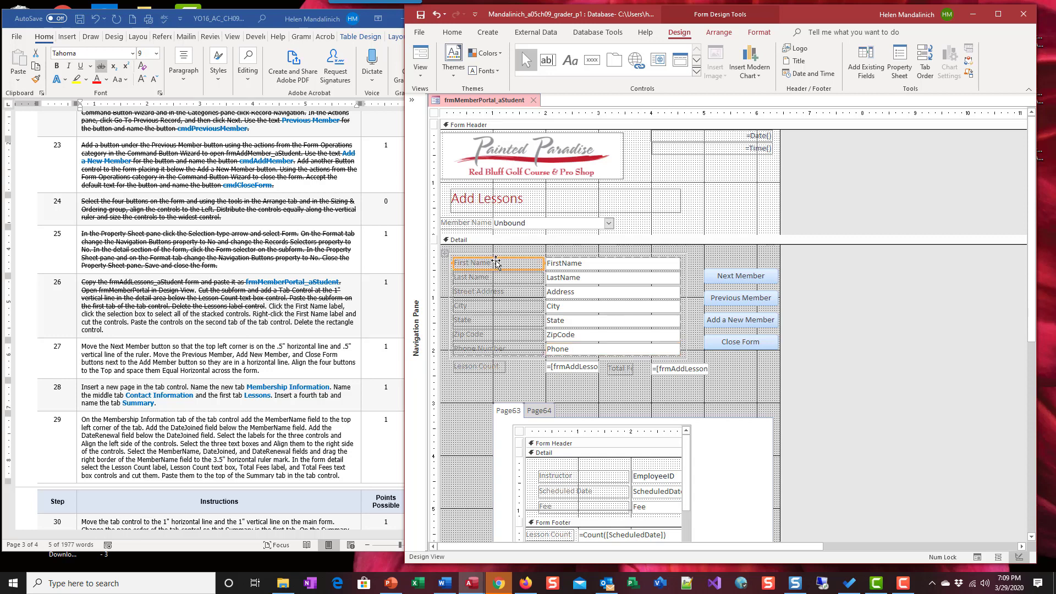
pyautogui.click(549, 257)
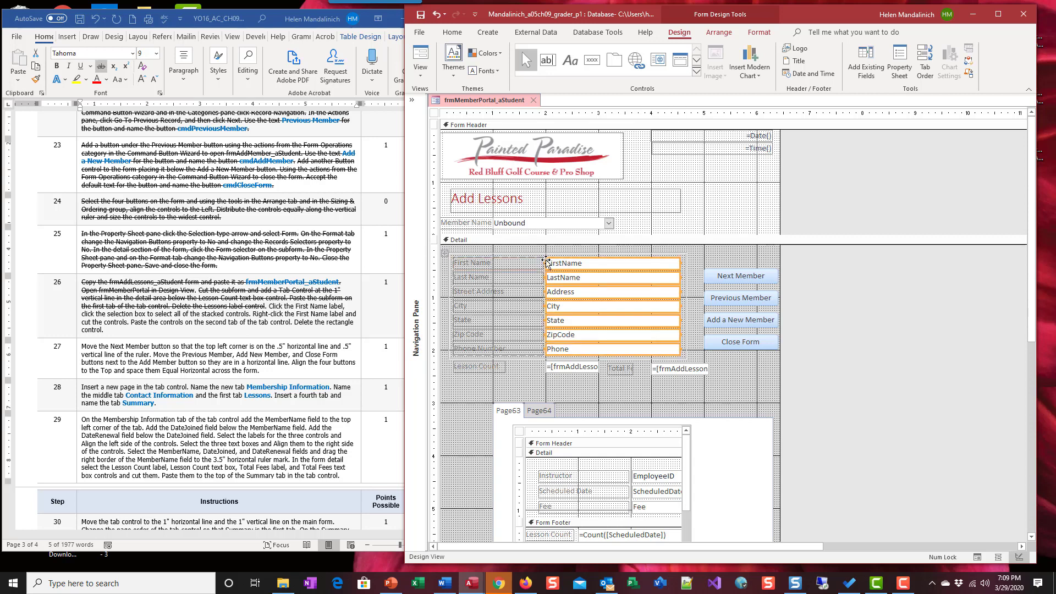
pyautogui.click(521, 263)
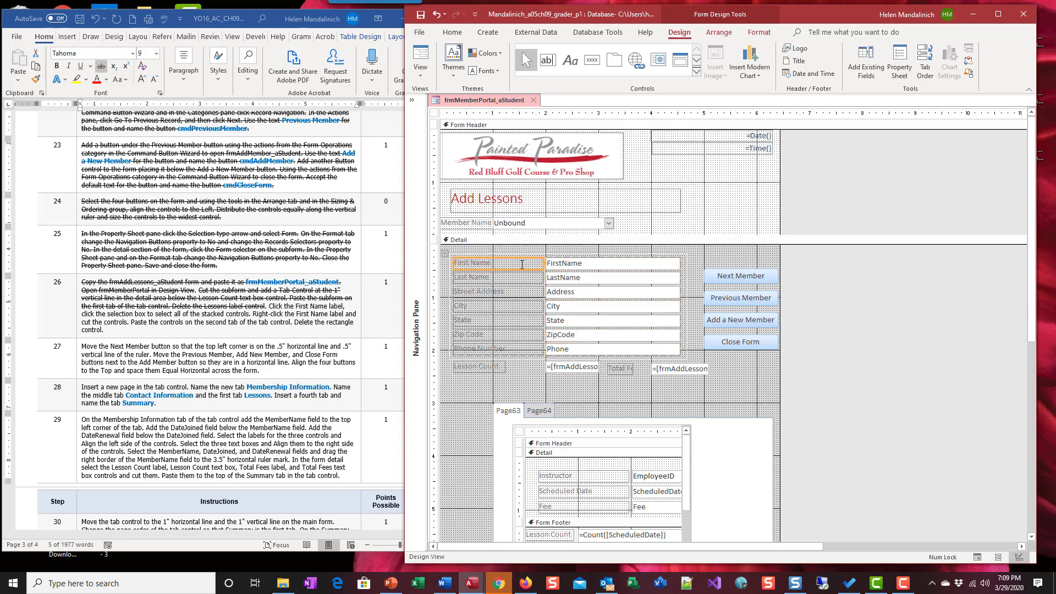
pyautogui.click(532, 263)
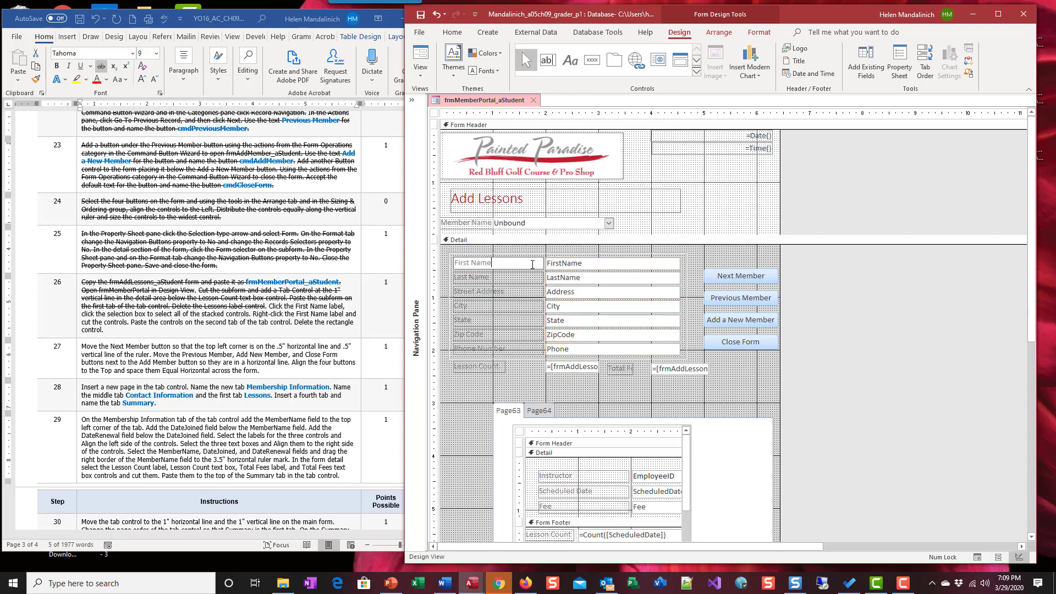
pyautogui.click(603, 251)
pyautogui.click(497, 265)
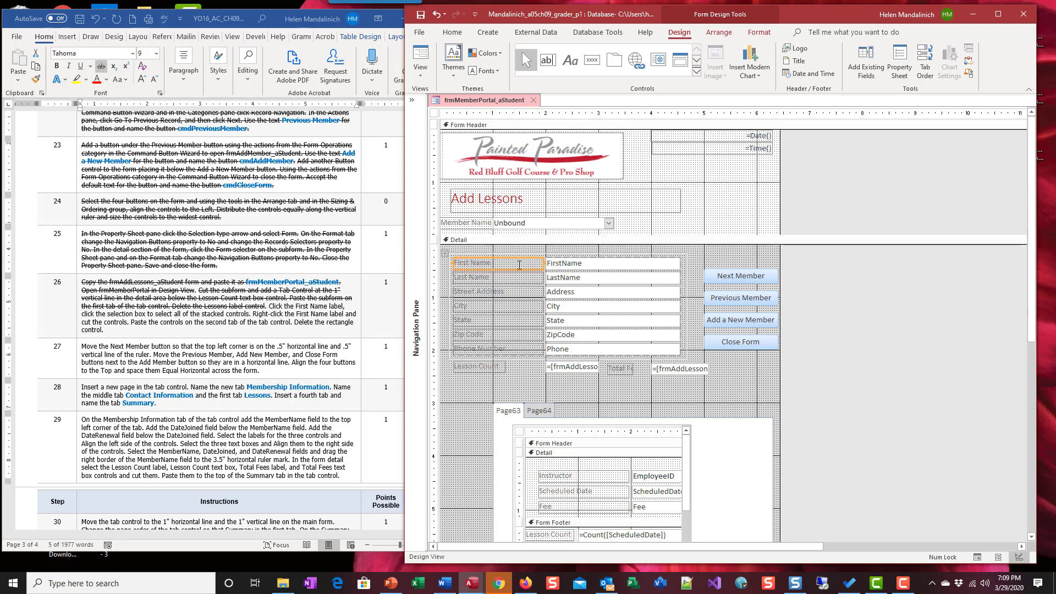
pyautogui.keyDown('shift'); pyautogui.click(556, 263); pyautogui.keyUp('shift')
pyautogui.keyDown('shift'); pyautogui.click(553, 278); pyautogui.keyUp('shift')
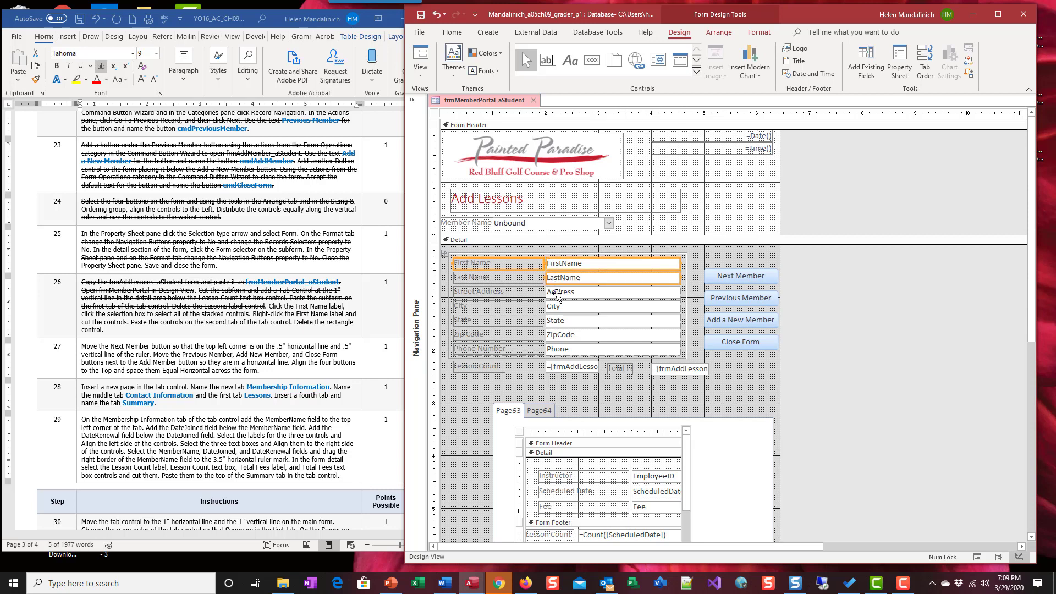
pyautogui.keyDown('shift'); pyautogui.click(556, 292); pyautogui.keyUp('shift')
pyautogui.keyDown('shift'); pyautogui.click(560, 307); pyautogui.keyUp('shift')
pyautogui.keyDown('shift'); pyautogui.click(561, 320); pyautogui.keyUp('shift')
pyautogui.keyDown('shift'); pyautogui.click(567, 335); pyautogui.keyUp('shift')
pyautogui.keyDown('shift'); pyautogui.click(558, 349); pyautogui.keyUp('shift')
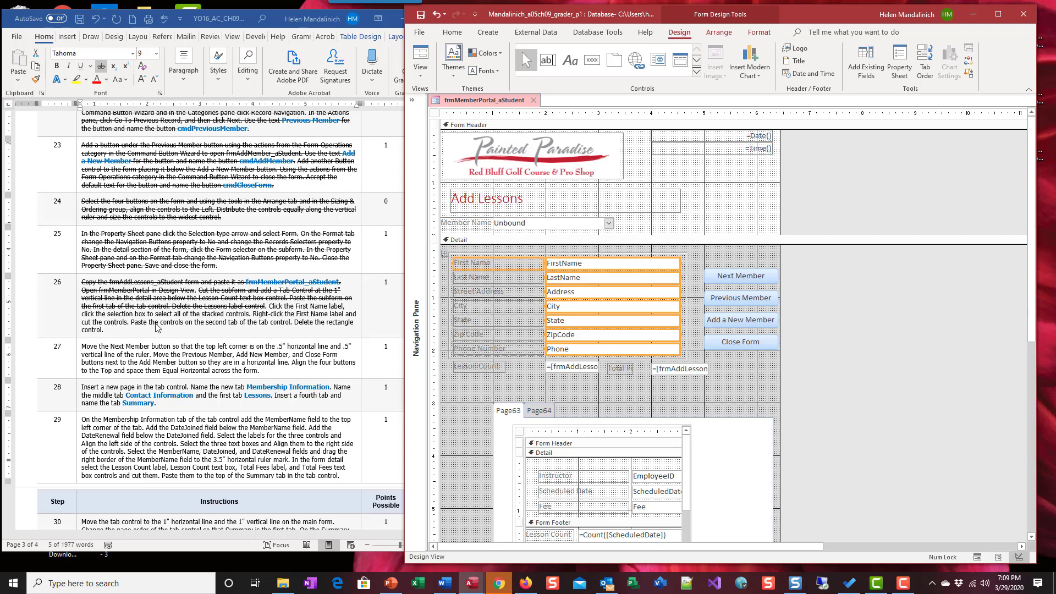
# - Add the Phone Number, Zip Code, State, City, Street Address and Last Name labels to the selection
pyautogui.keyDown('shift'); pyautogui.click(524, 350); pyautogui.keyUp('shift')
pyautogui.keyDown('shift'); pyautogui.click(531, 335); pyautogui.keyUp('shift')
pyautogui.keyDown('shift'); pyautogui.click(532, 323); pyautogui.keyUp('shift')
pyautogui.keyDown('shift'); pyautogui.click(533, 307); pyautogui.keyUp('shift')
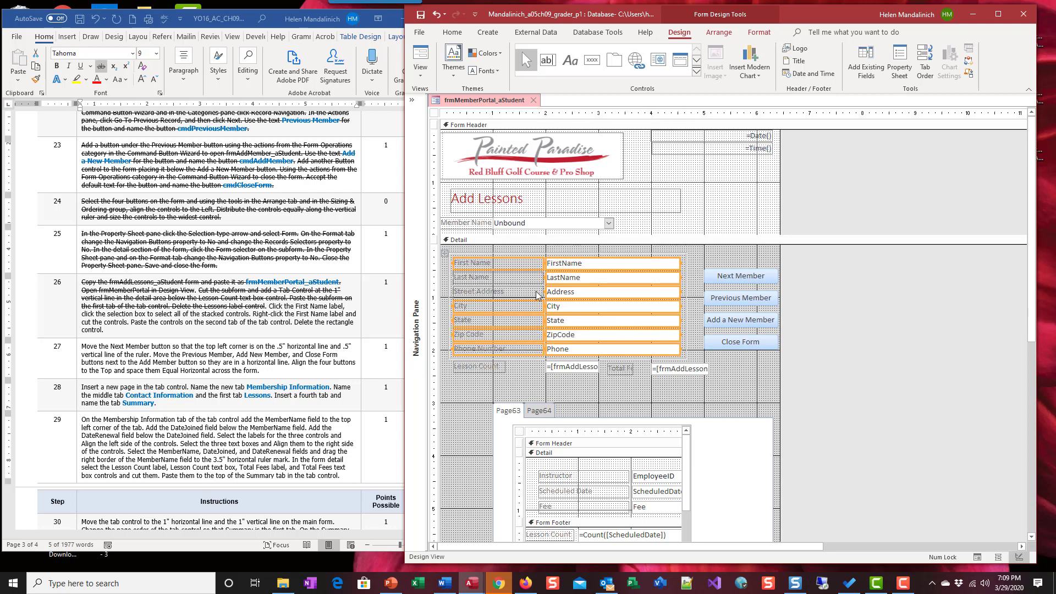
pyautogui.keyDown('shift'); pyautogui.click(532, 293); pyautogui.keyUp('shift')
pyautogui.keyDown('shift'); pyautogui.click(532, 278); pyautogui.keyUp('shift')
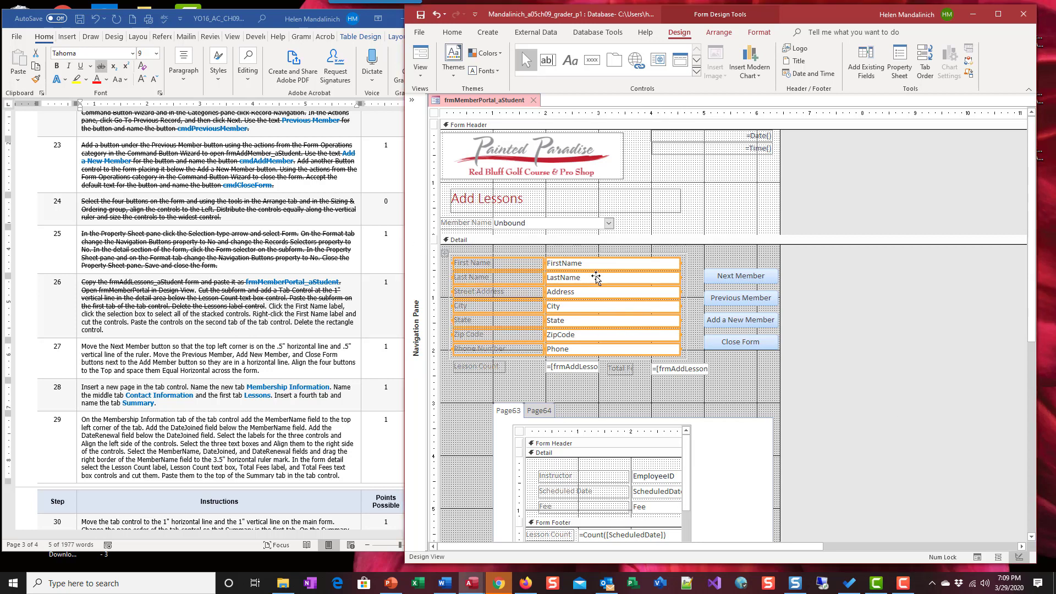
# - Reselect the whole stack using the label column and text box column selectors together
pyautogui.click(712, 265)
pyautogui.click(518, 255)
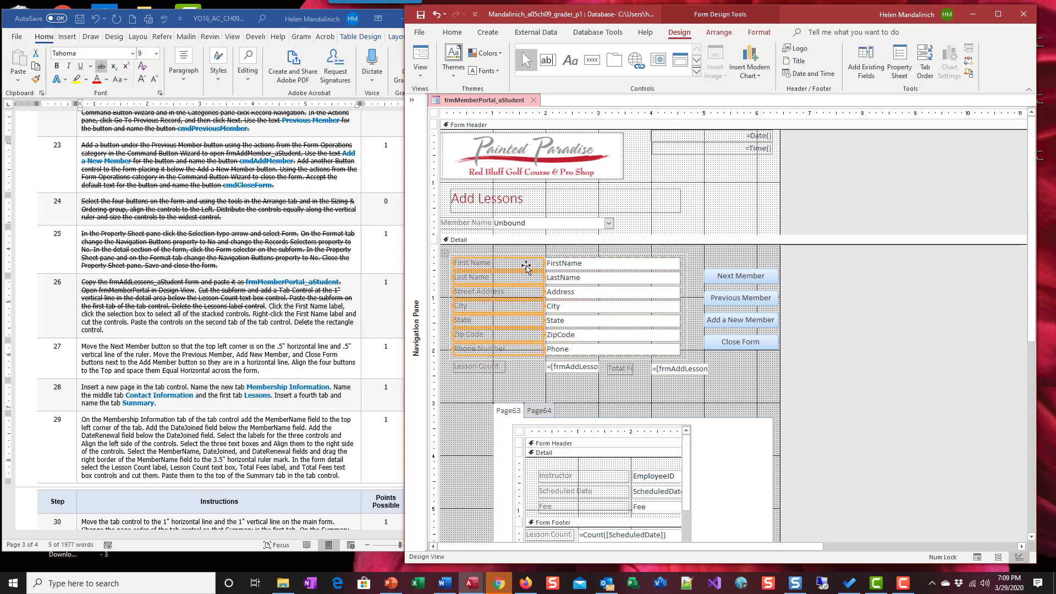
pyautogui.keyDown('shift'); pyautogui.click(586, 254); pyautogui.keyUp('shift')
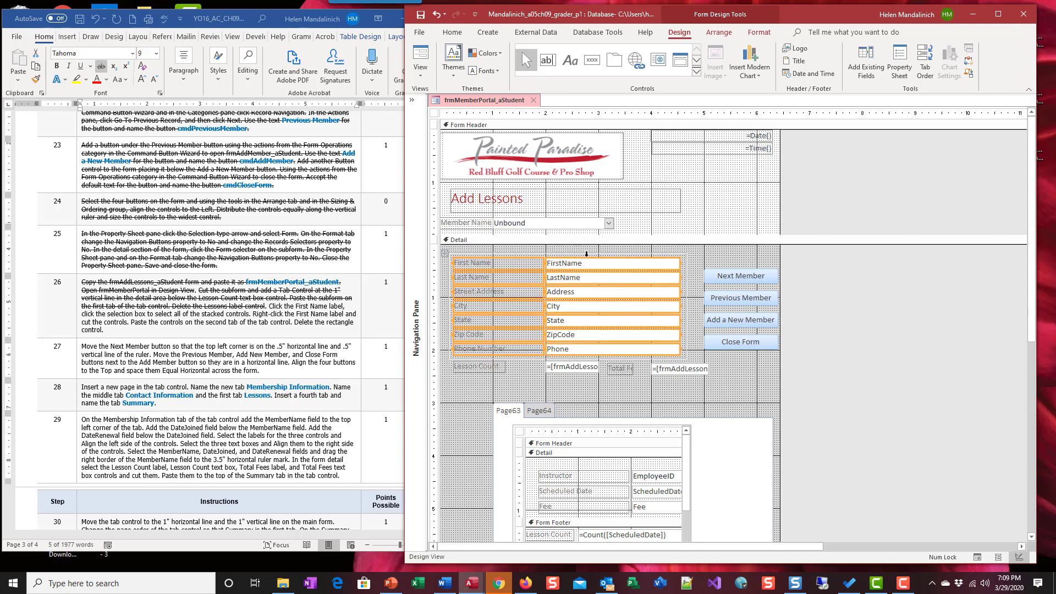
pyautogui.click(715, 261)
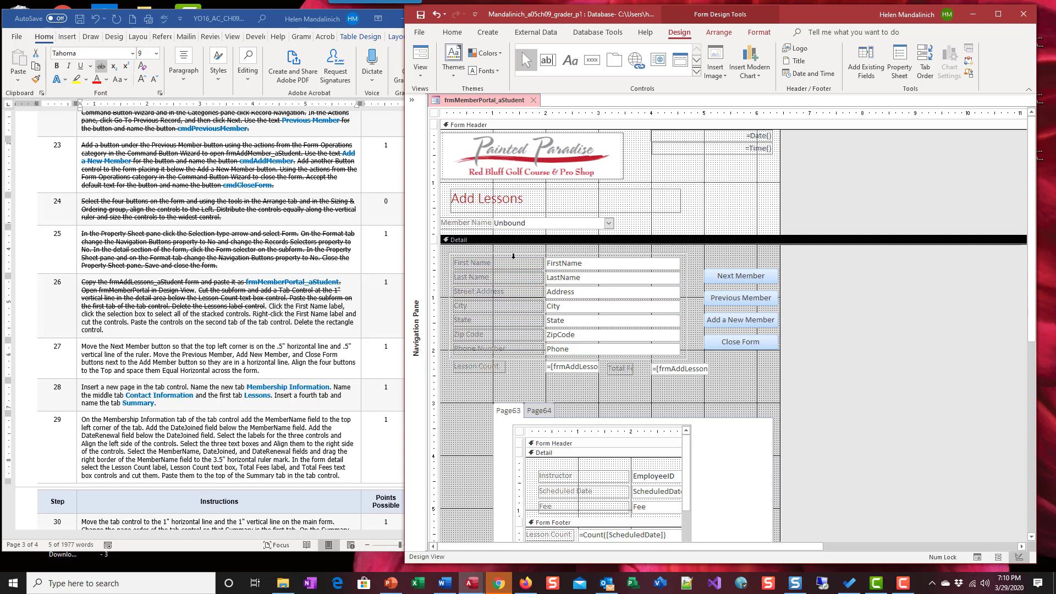
pyautogui.click(513, 256)
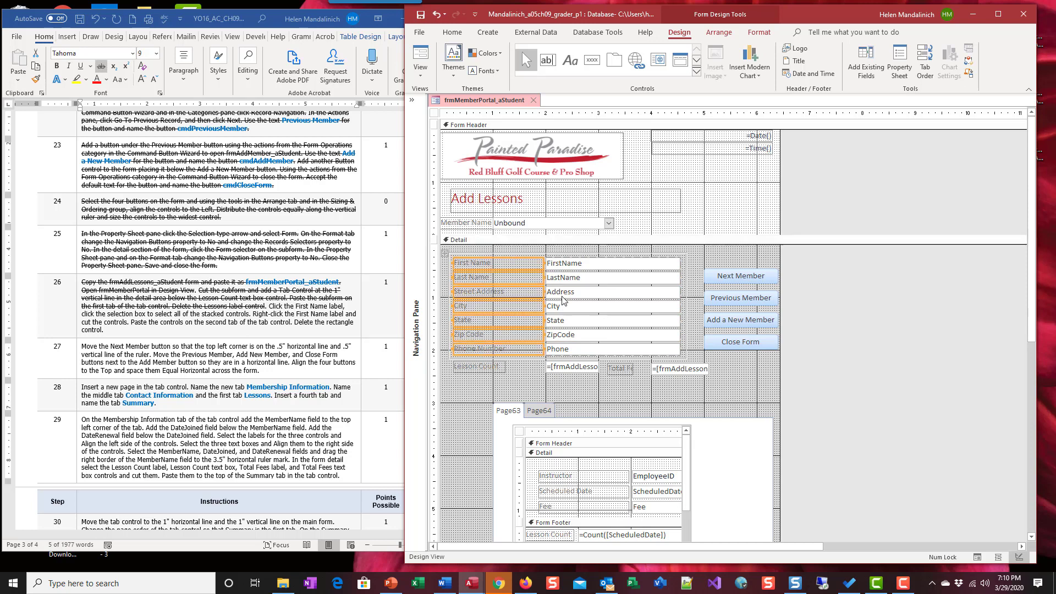
pyautogui.keyDown('shift'); pyautogui.click(572, 254); pyautogui.keyUp('shift')
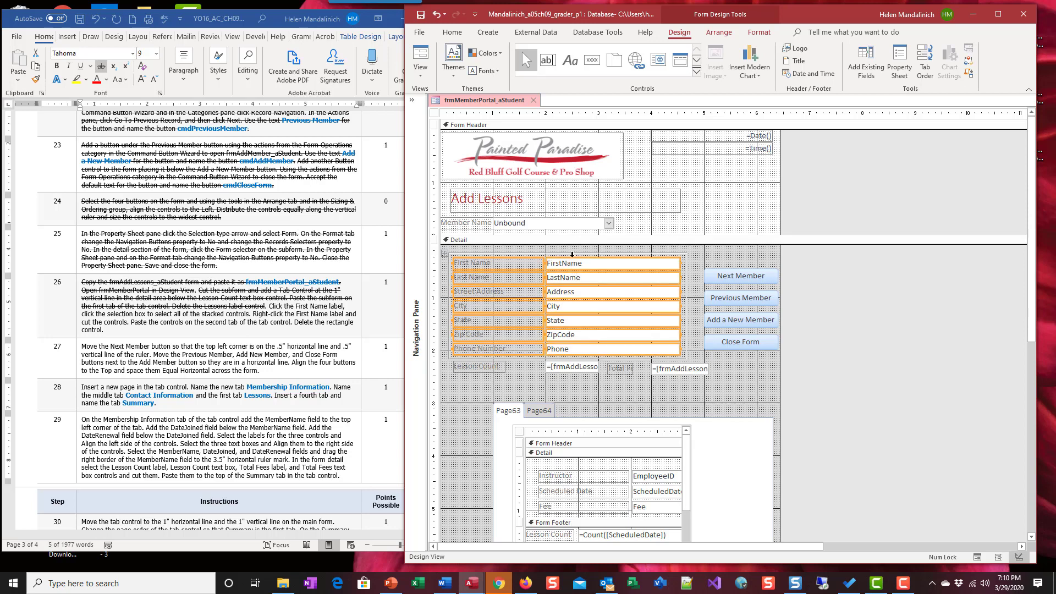
# - Cut the stacked contact labels and text boxes from Detail and paste them onto Page64
pyautogui.rightClick(507, 266)
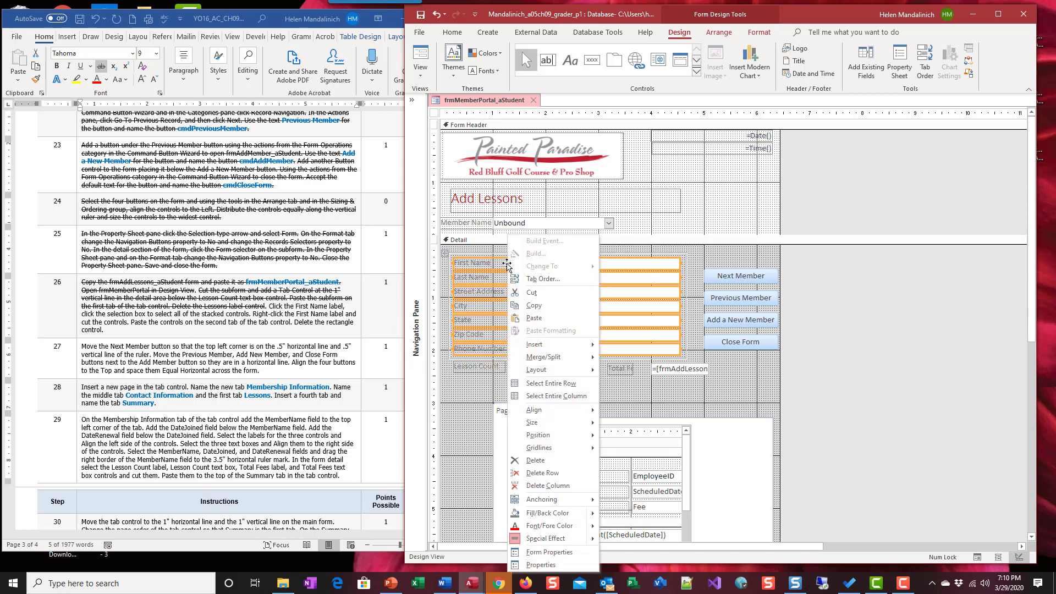
pyautogui.click(523, 294)
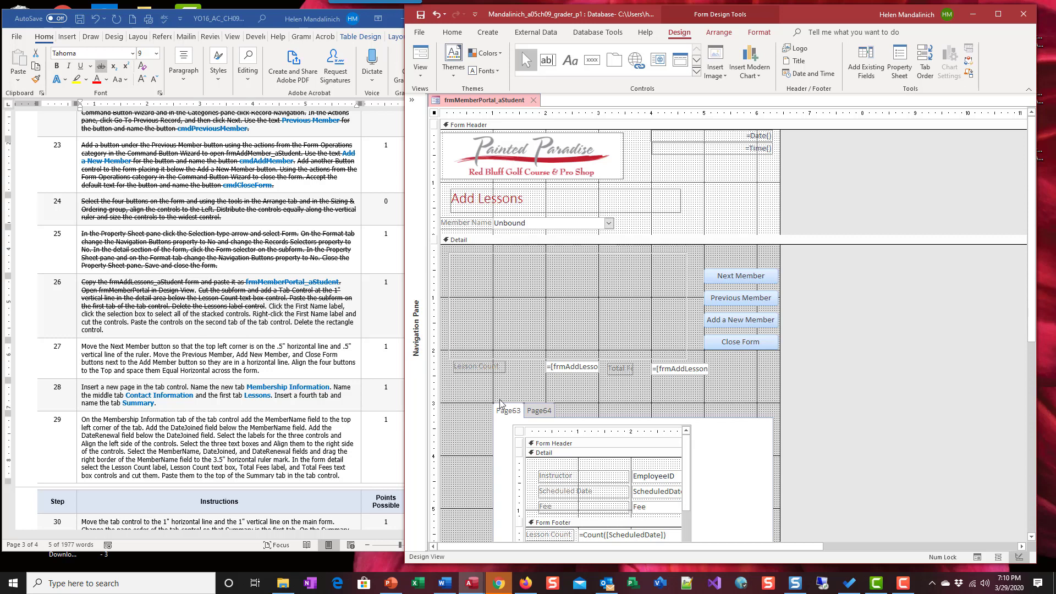
pyautogui.click(538, 412)
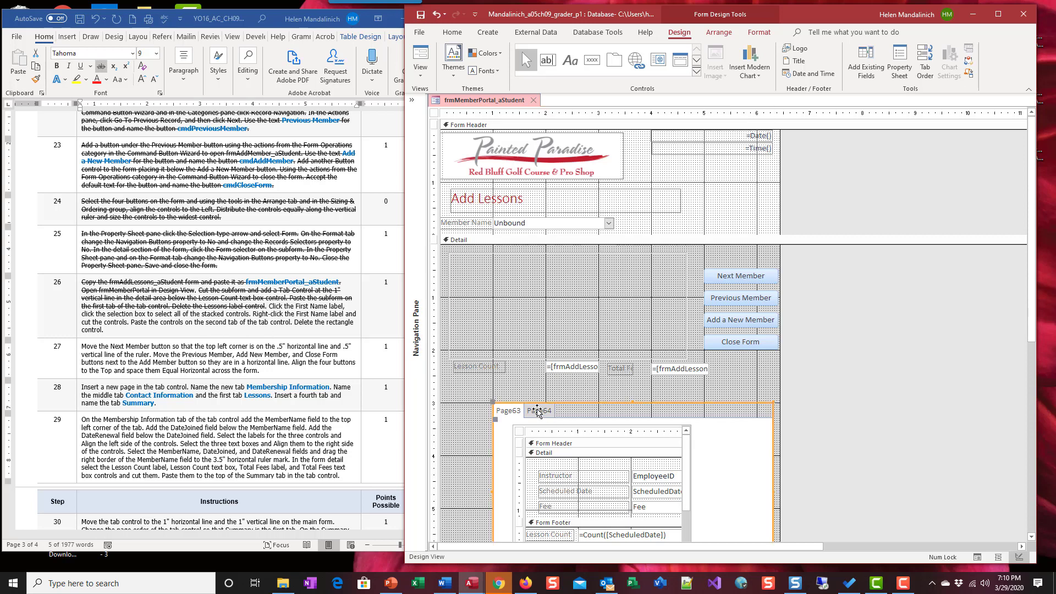
pyautogui.click(538, 413)
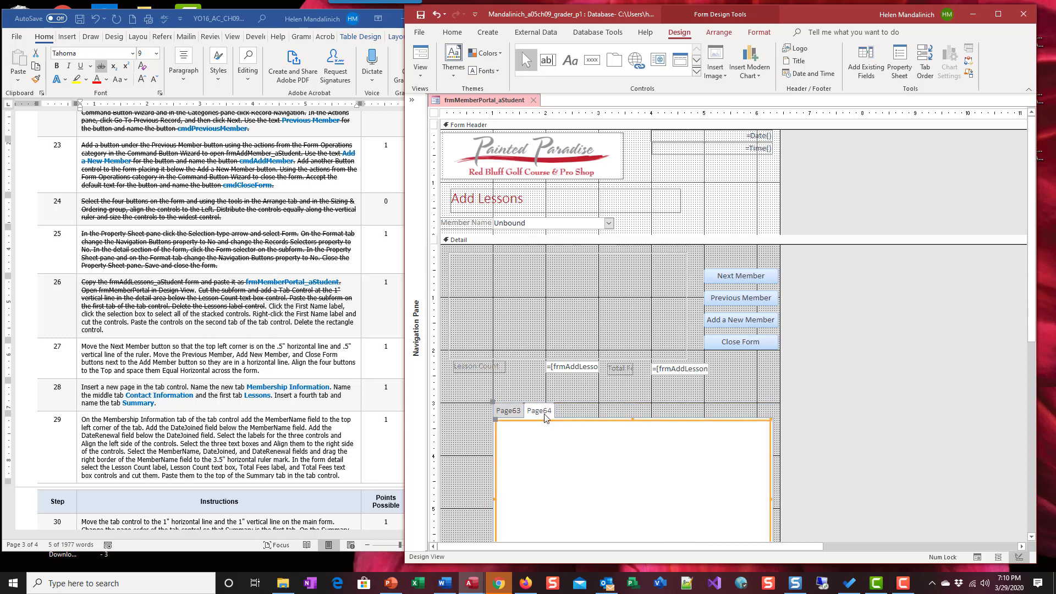
pyautogui.rightClick(500, 428)
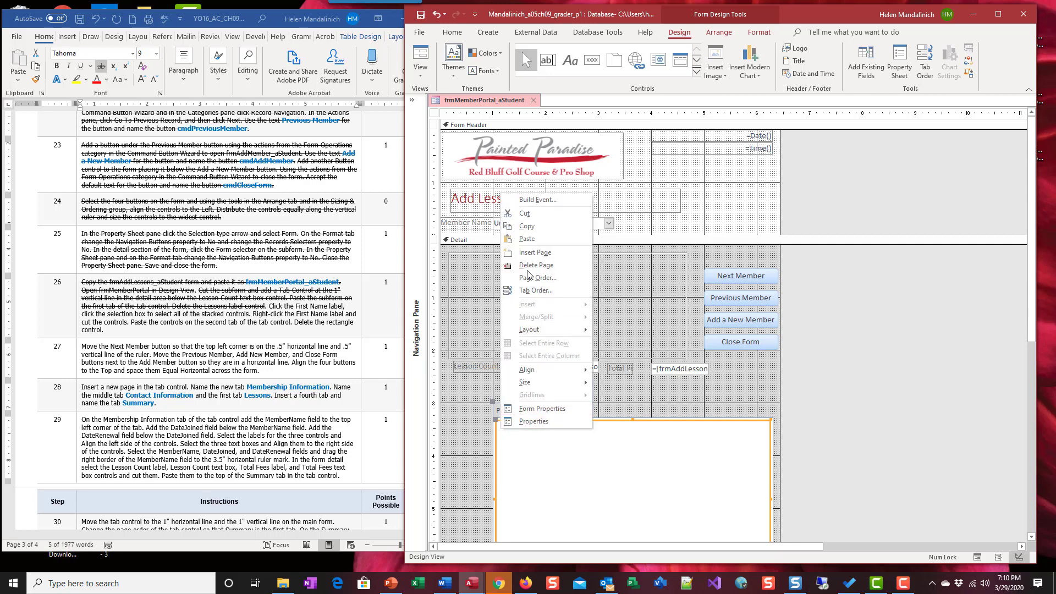
pyautogui.click(526, 239)
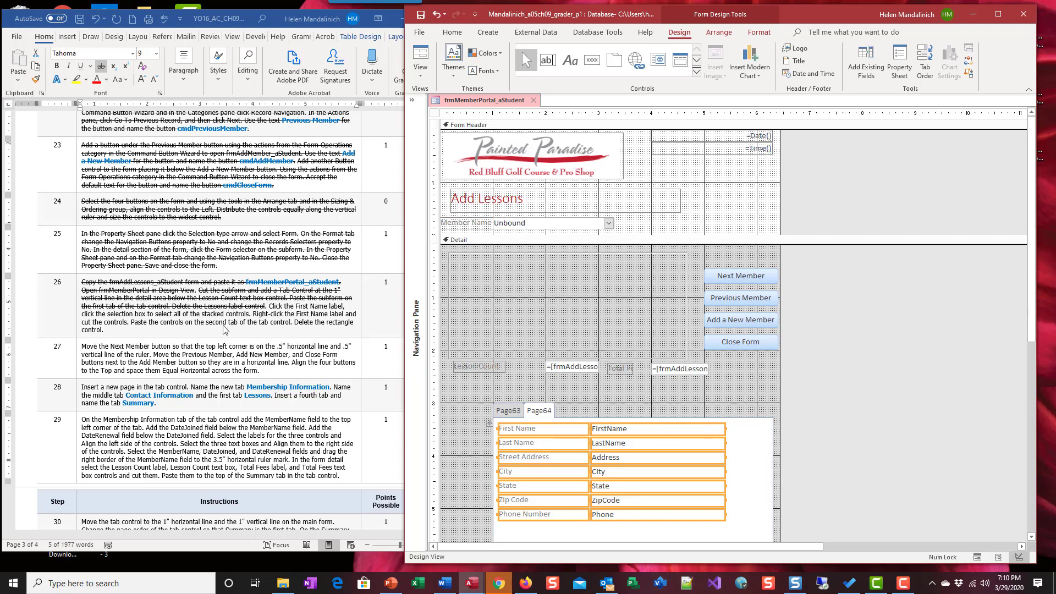
# - Delete the empty rectangle from the Detail section and strike through the rest of step 26 in Word
pyautogui.click(449, 340)
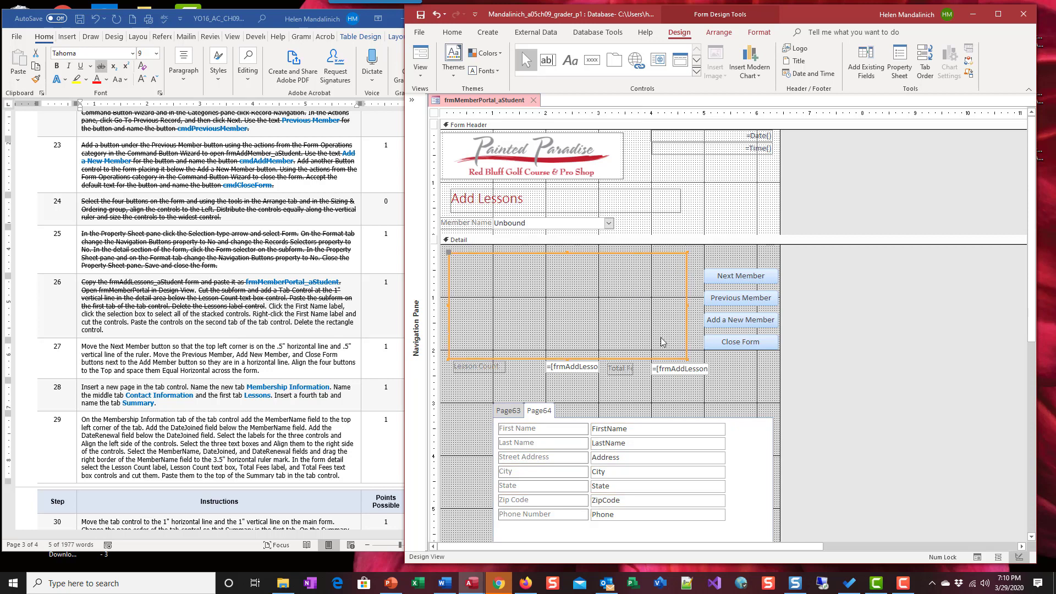
pyautogui.press('Delete')
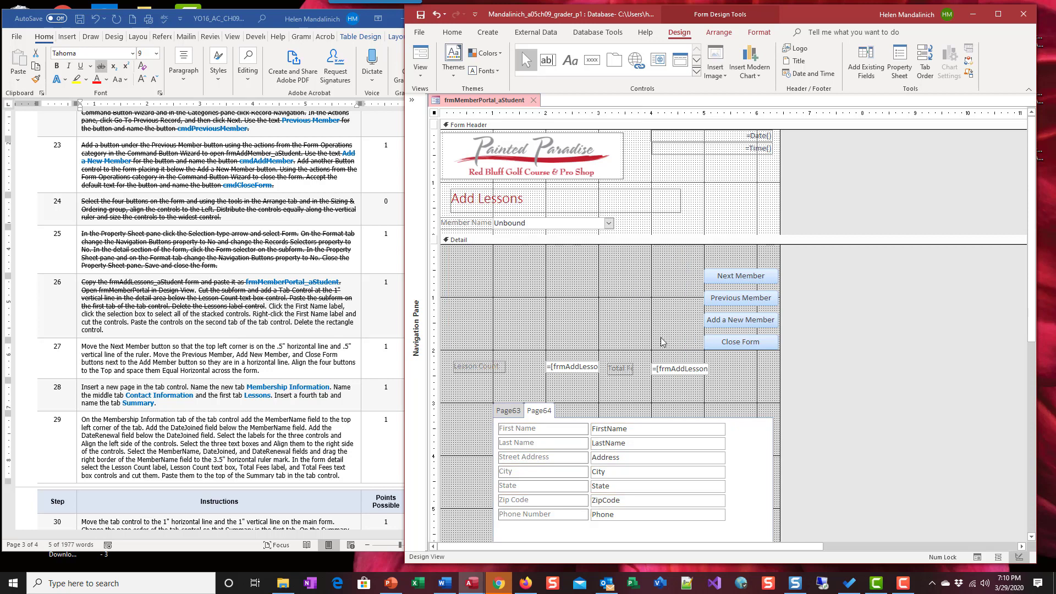
pyautogui.click(101, 333)
pyautogui.moveTo(103, 331); pyautogui.dragTo(271, 306)
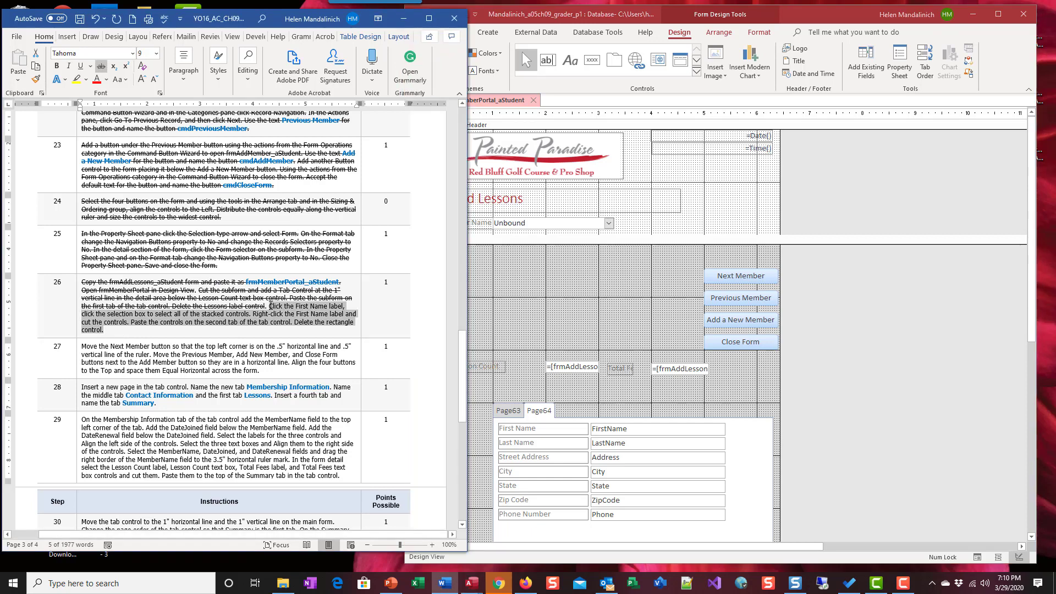
pyautogui.click(101, 67)
pyautogui.click(231, 360)
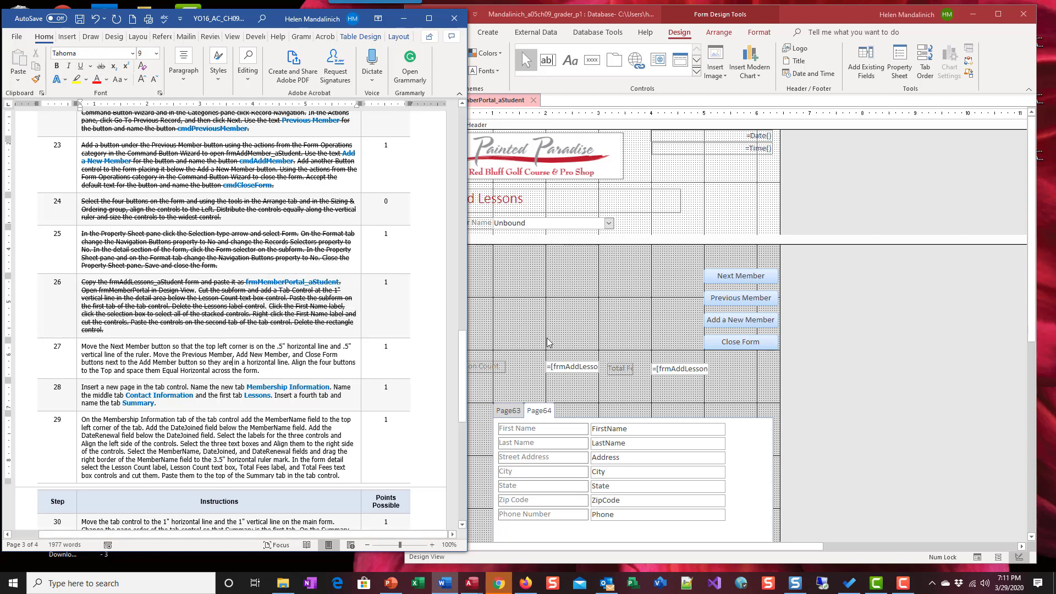